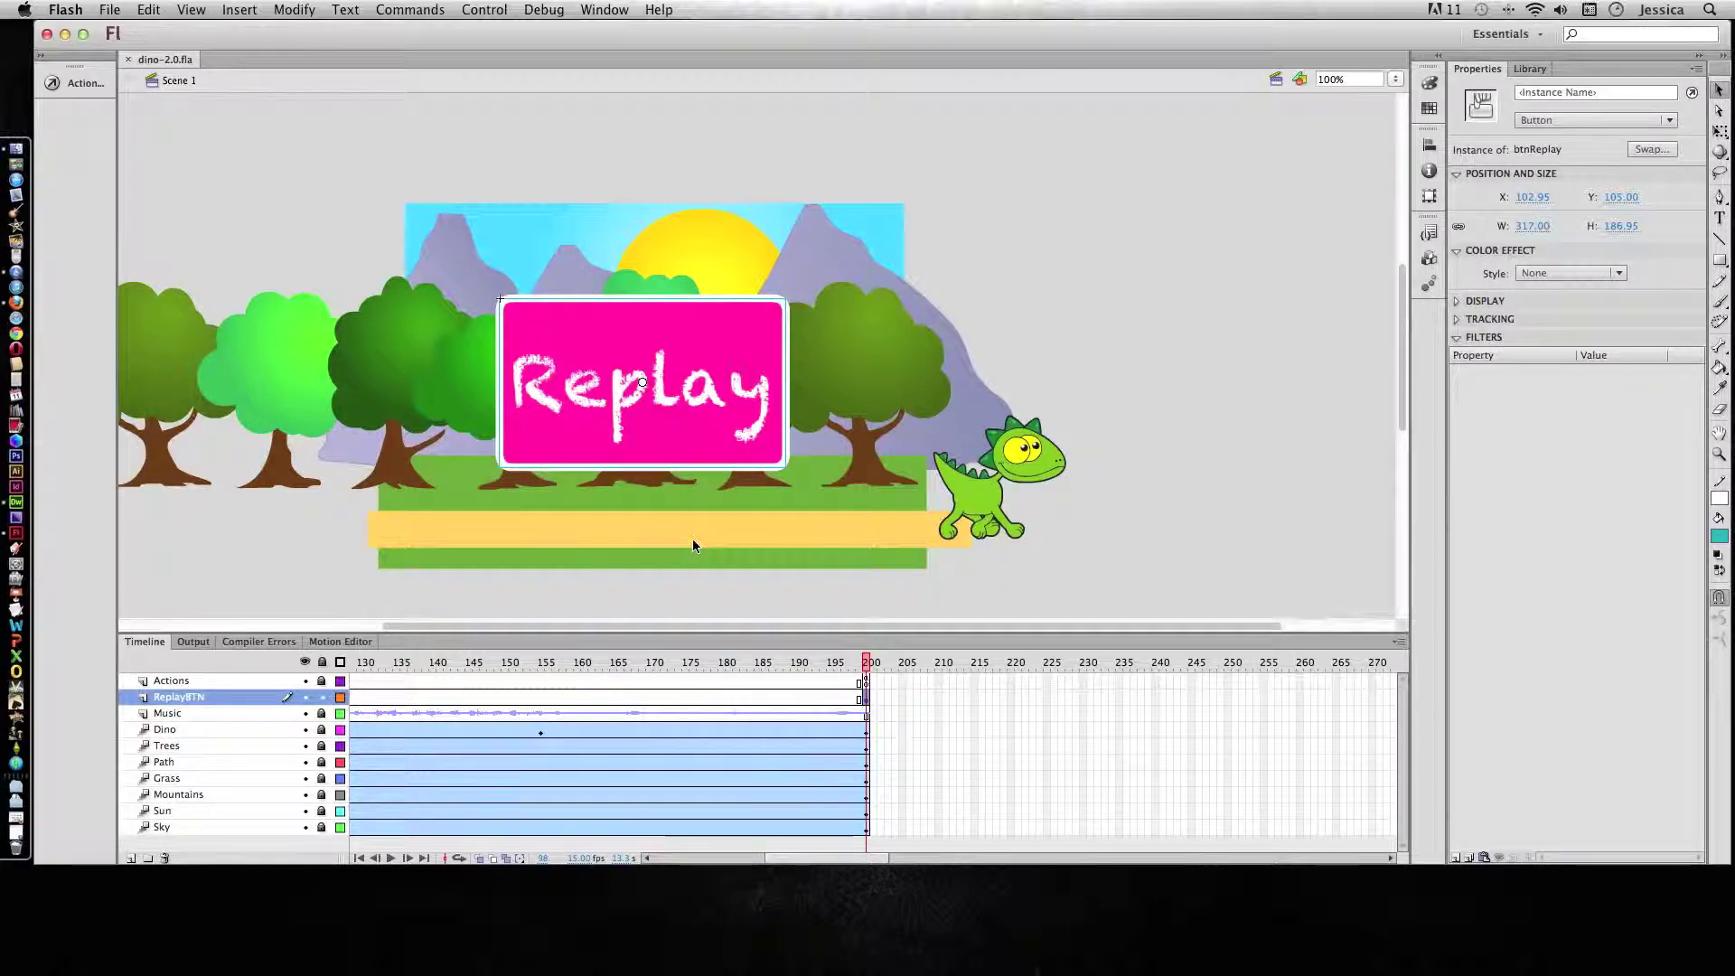
Duplicate btnReplay in the Library as a new button symbol named btnStart
{"action": "left_click", "coordinate": [635, 462]}
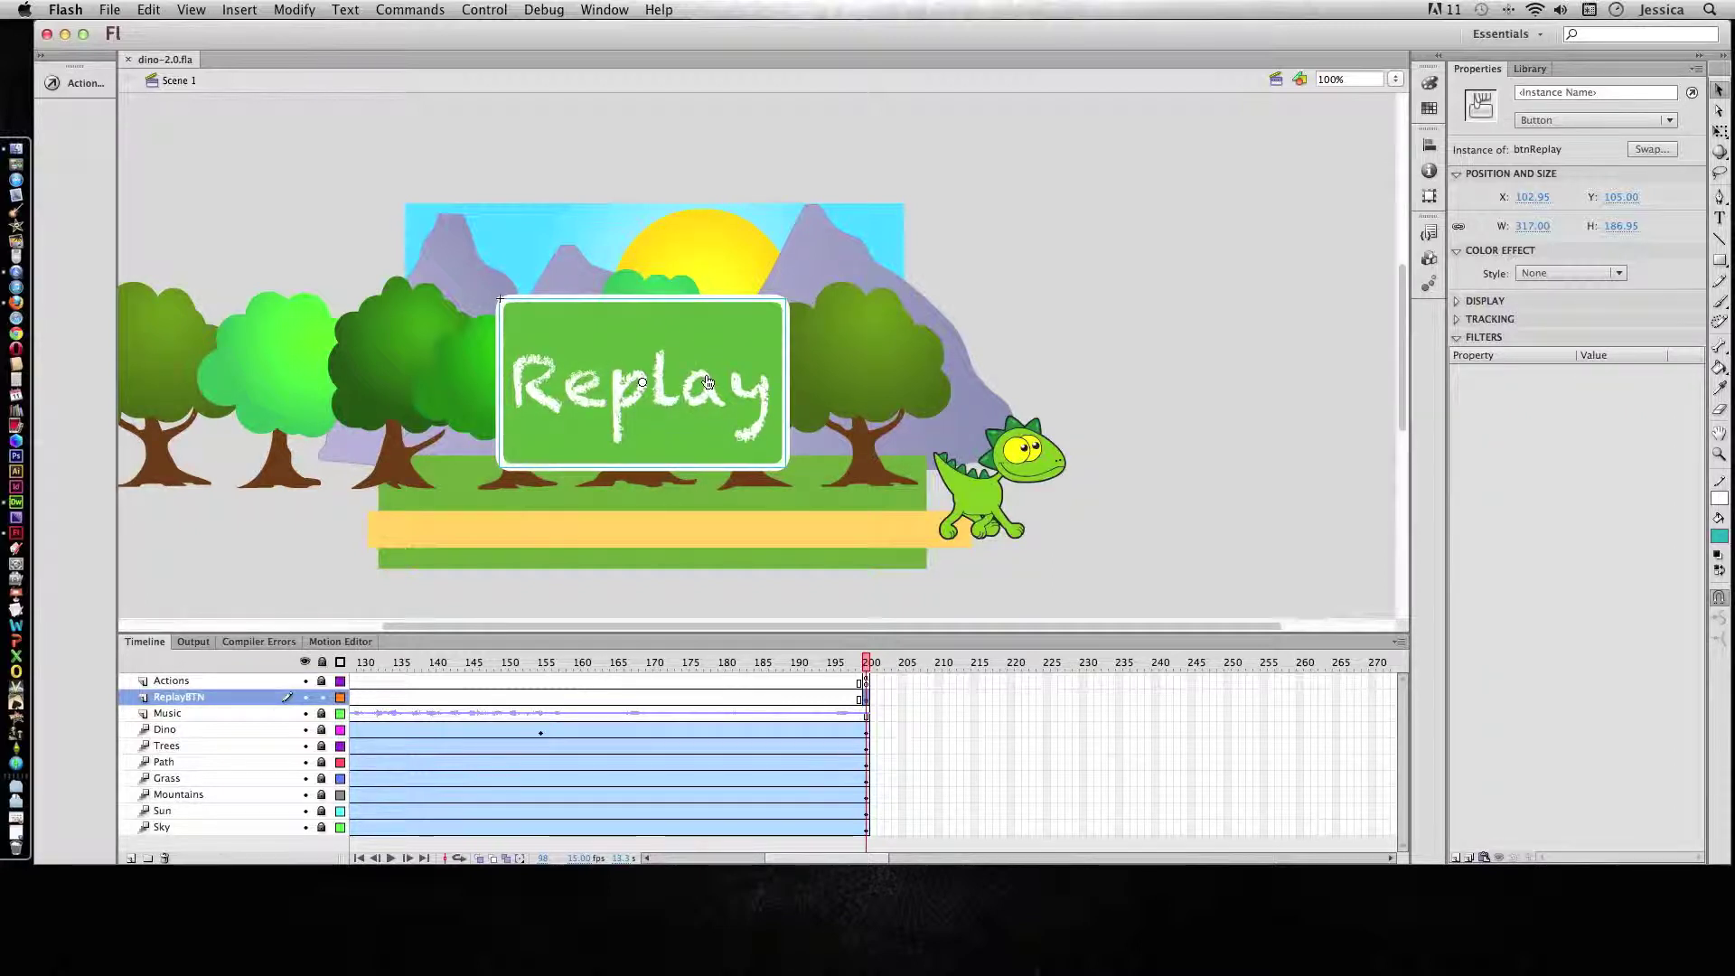
{"action": "left_click", "coordinate": [1528, 68]}
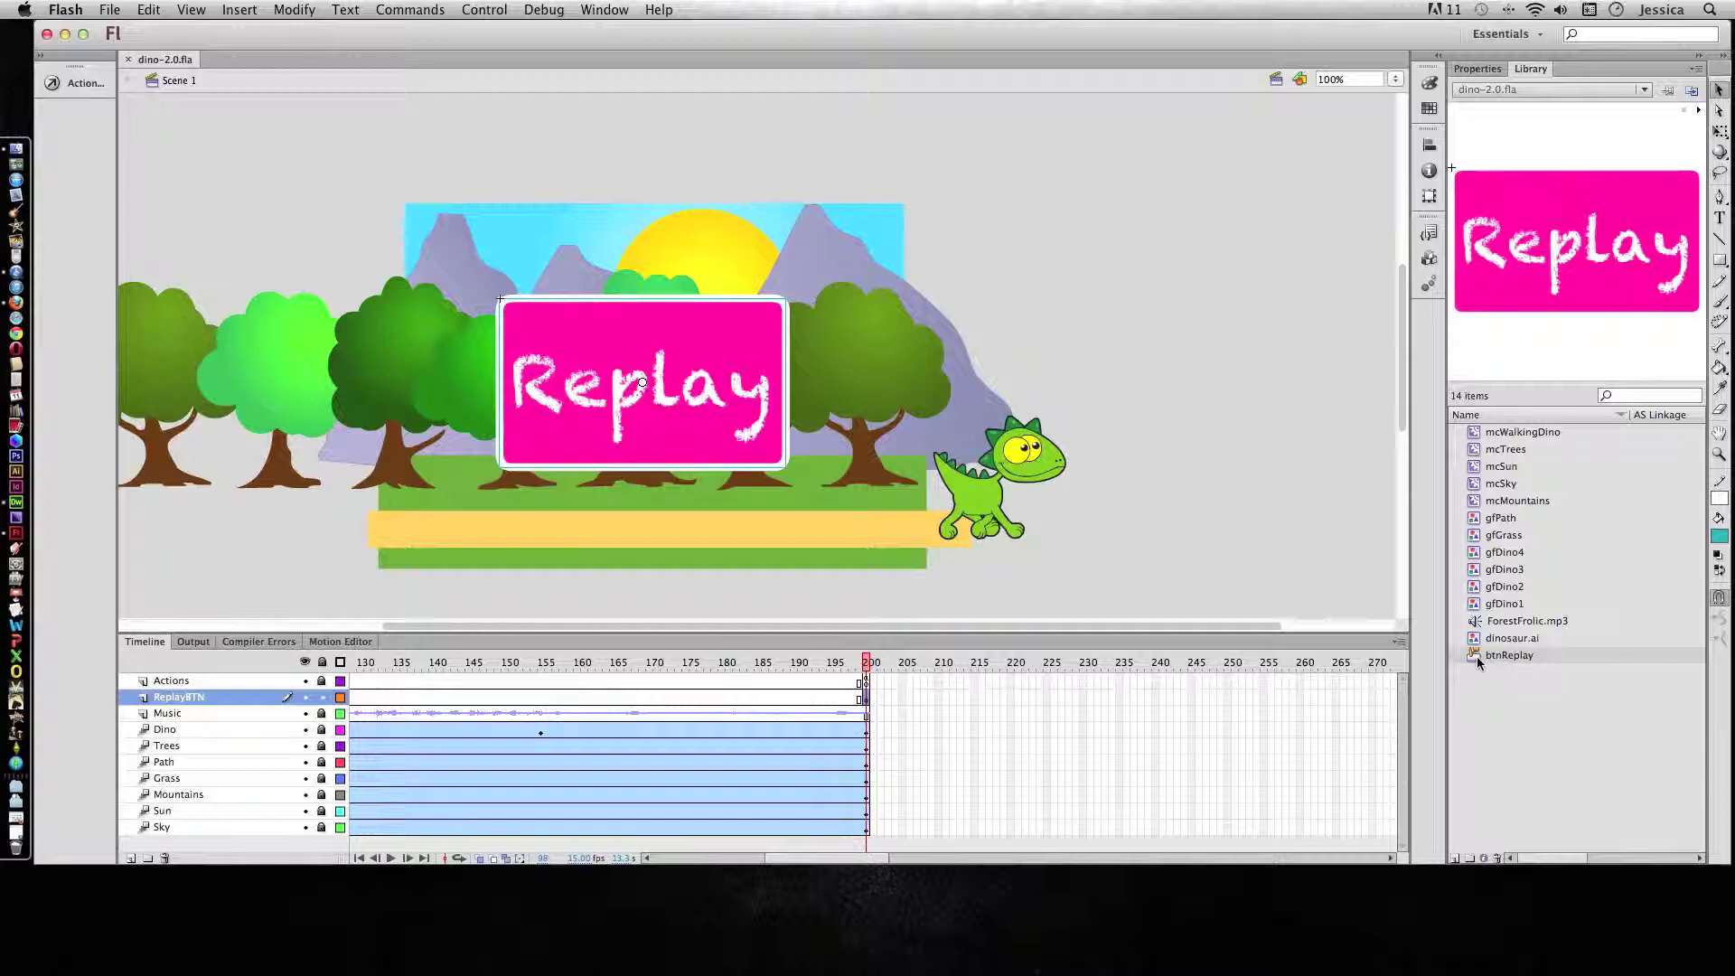
{"action": "right_click", "coordinate": [1476, 656]}
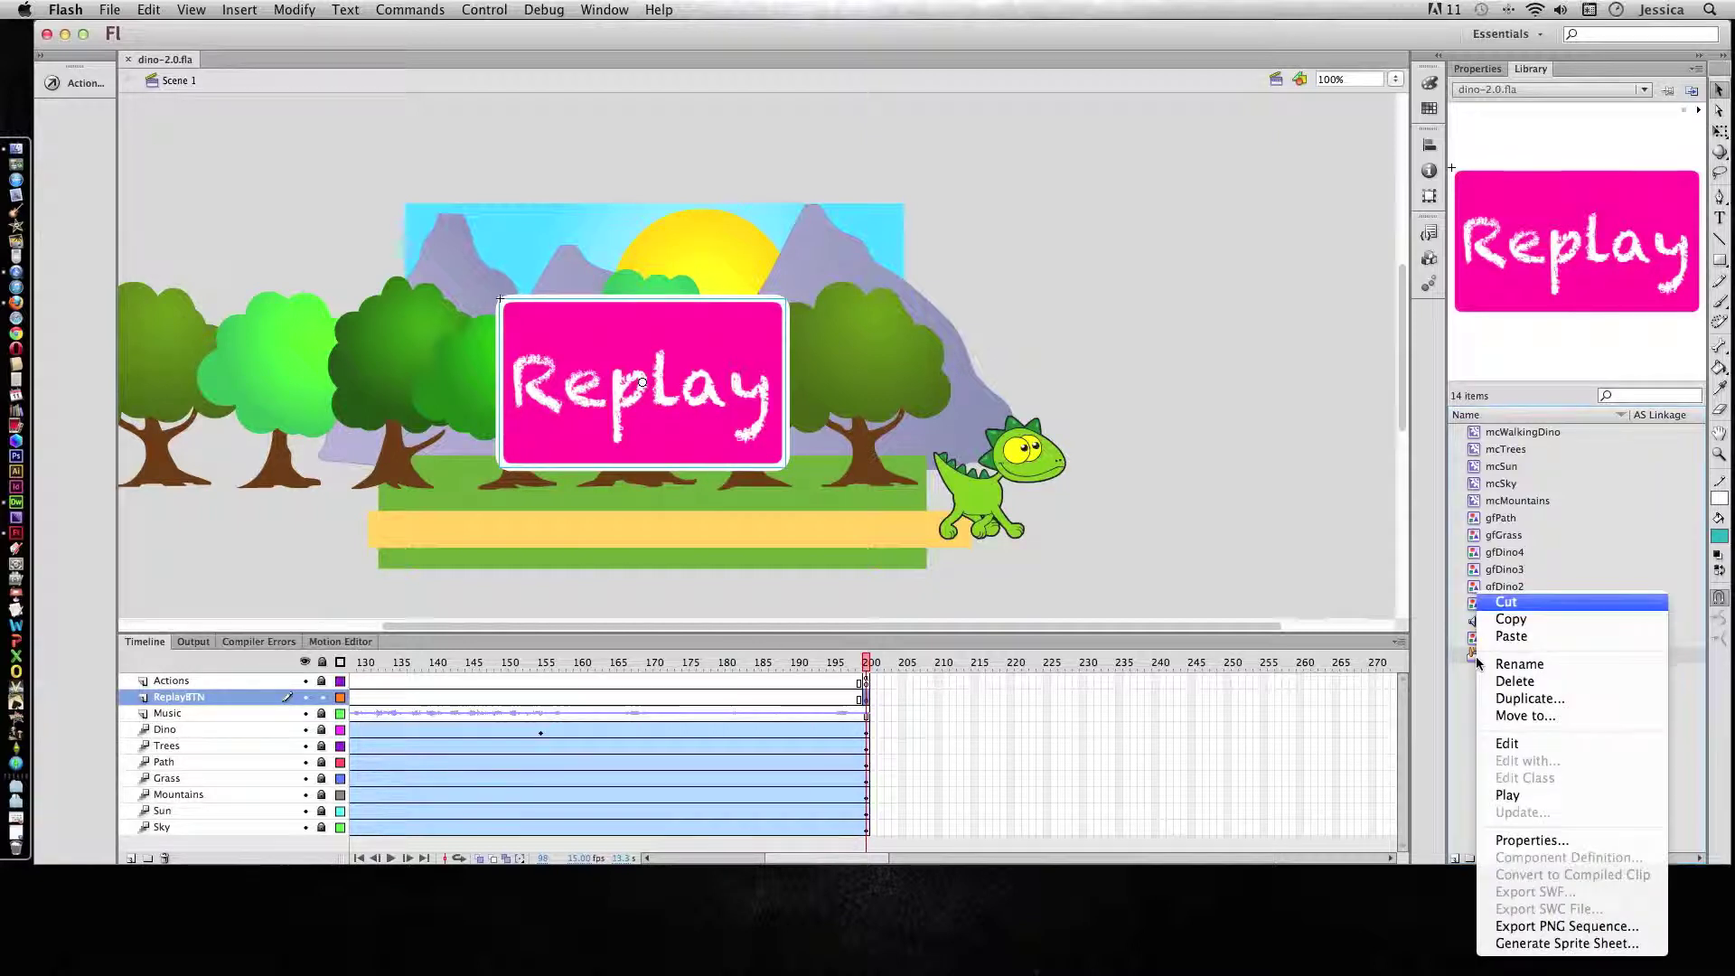
{"action": "left_click", "coordinate": [1511, 698]}
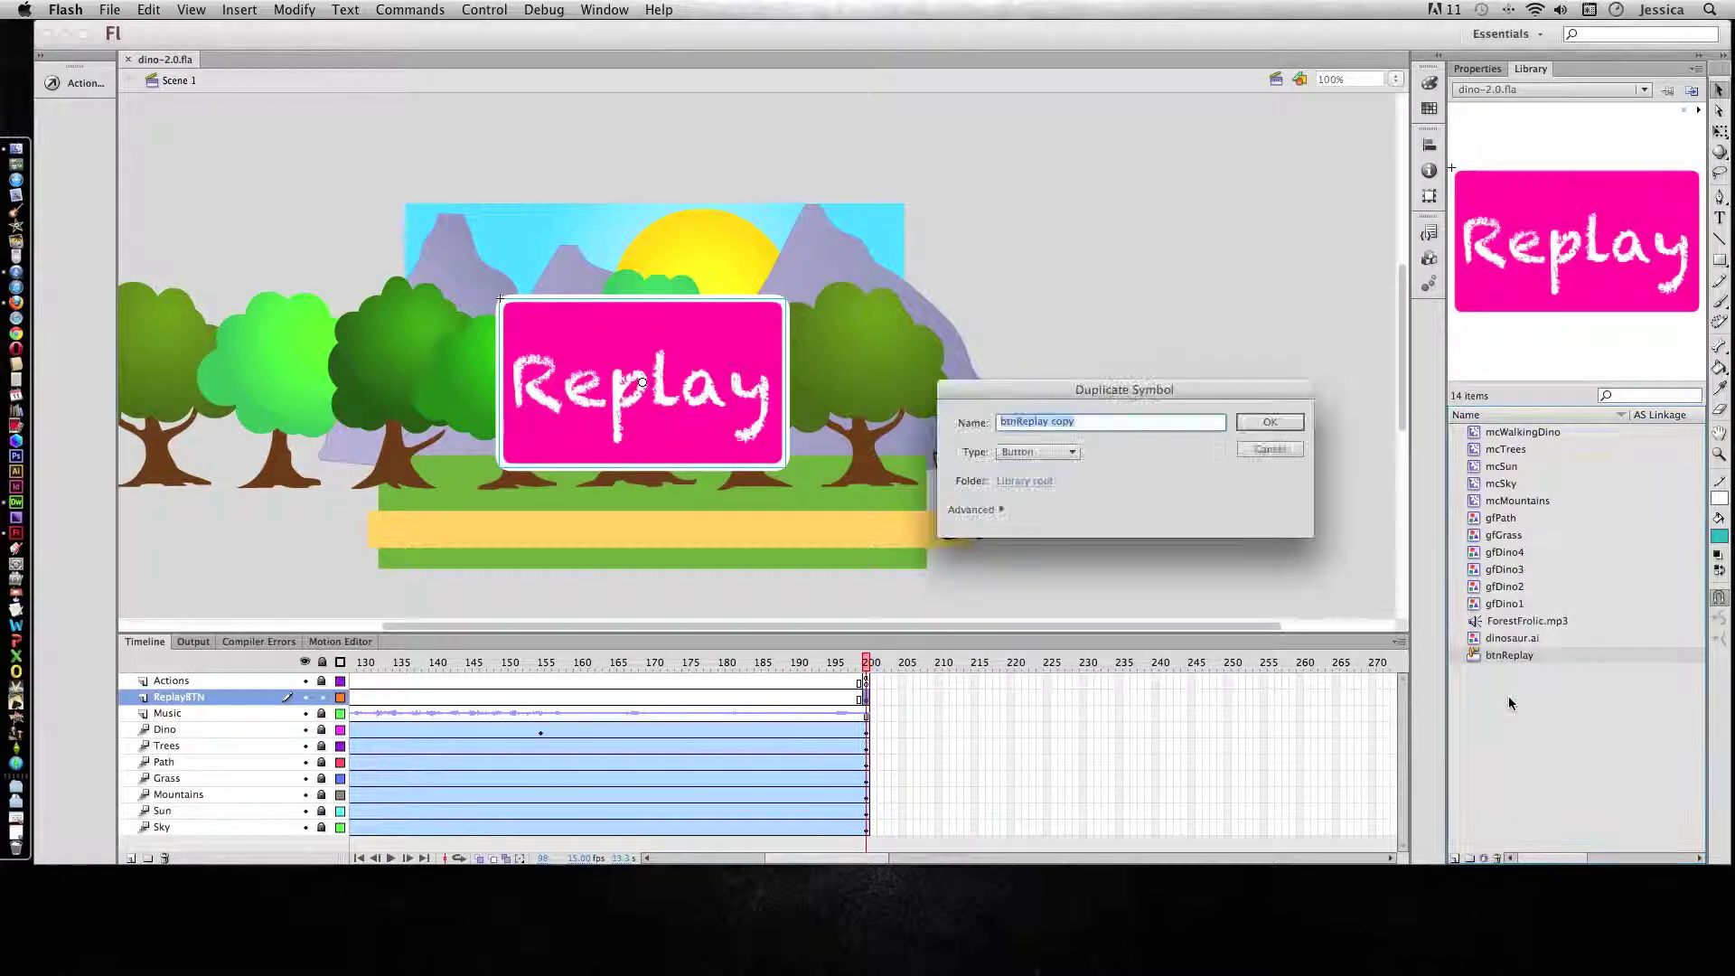
{"action": "left_click_drag", "start_coordinate": [1084, 422], "coordinate": [1019, 425]}
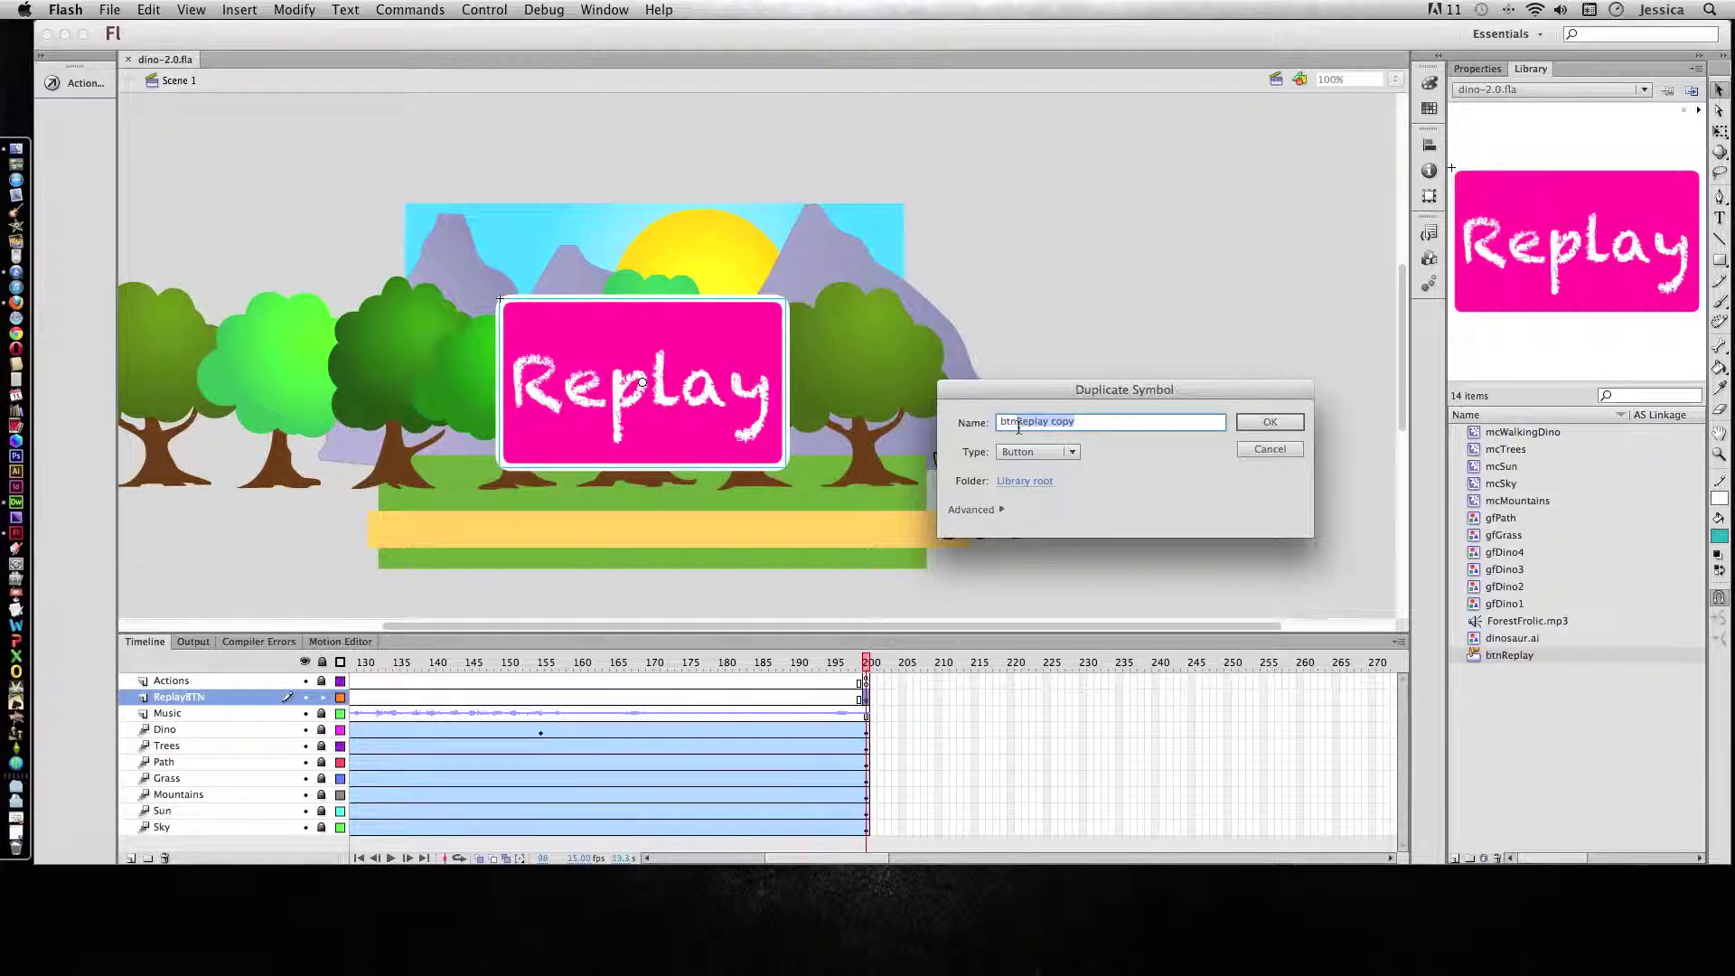
{"action": "type", "text": "Start"}
{"action": "left_click", "coordinate": [1265, 422]}
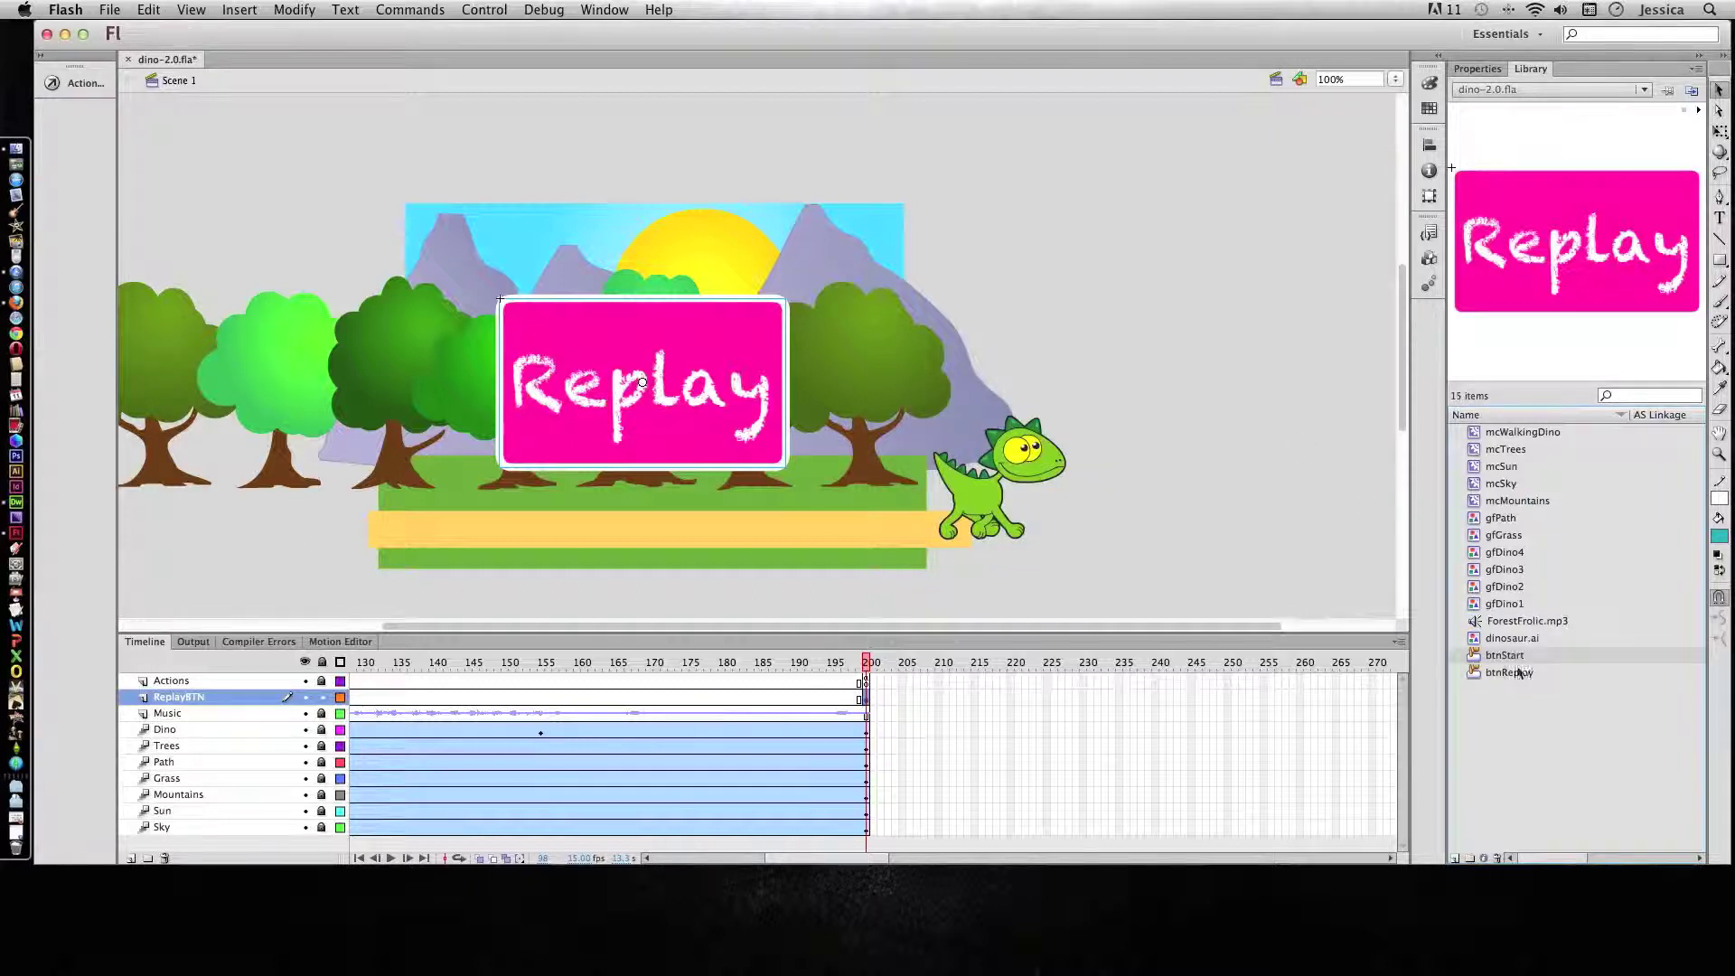
Save the document and select btnStart in the Library
{"action": "left_click", "coordinate": [1478, 678]}
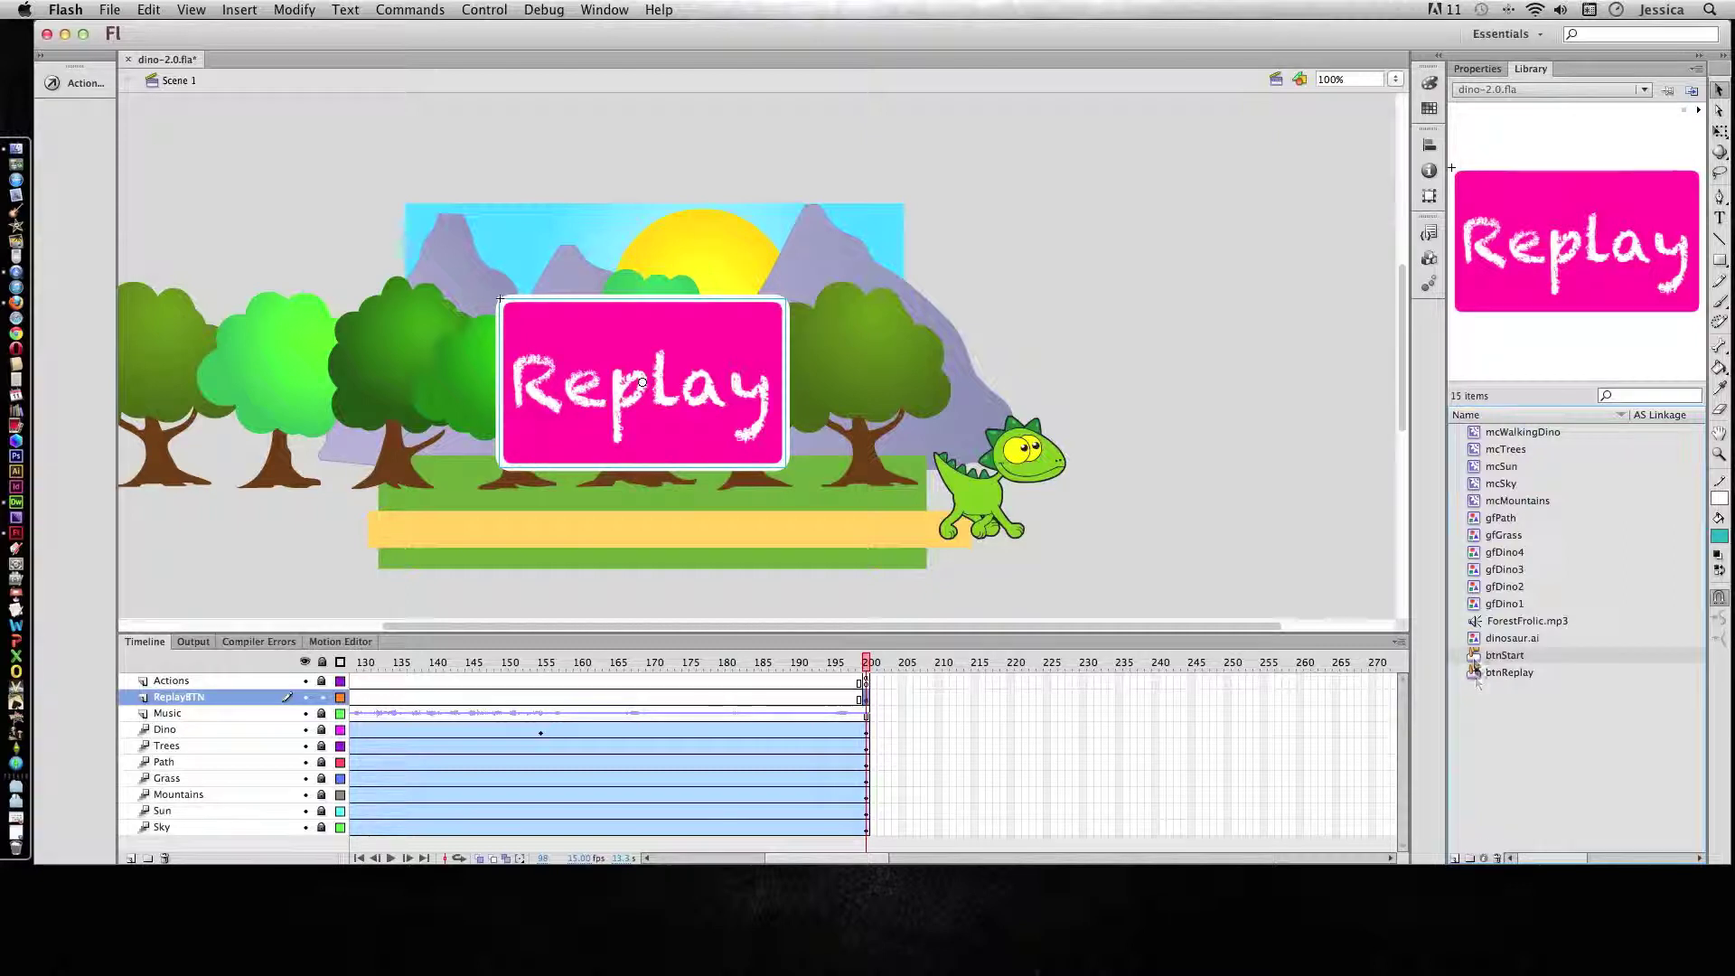
{"action": "key", "text": "ctrl+s"}
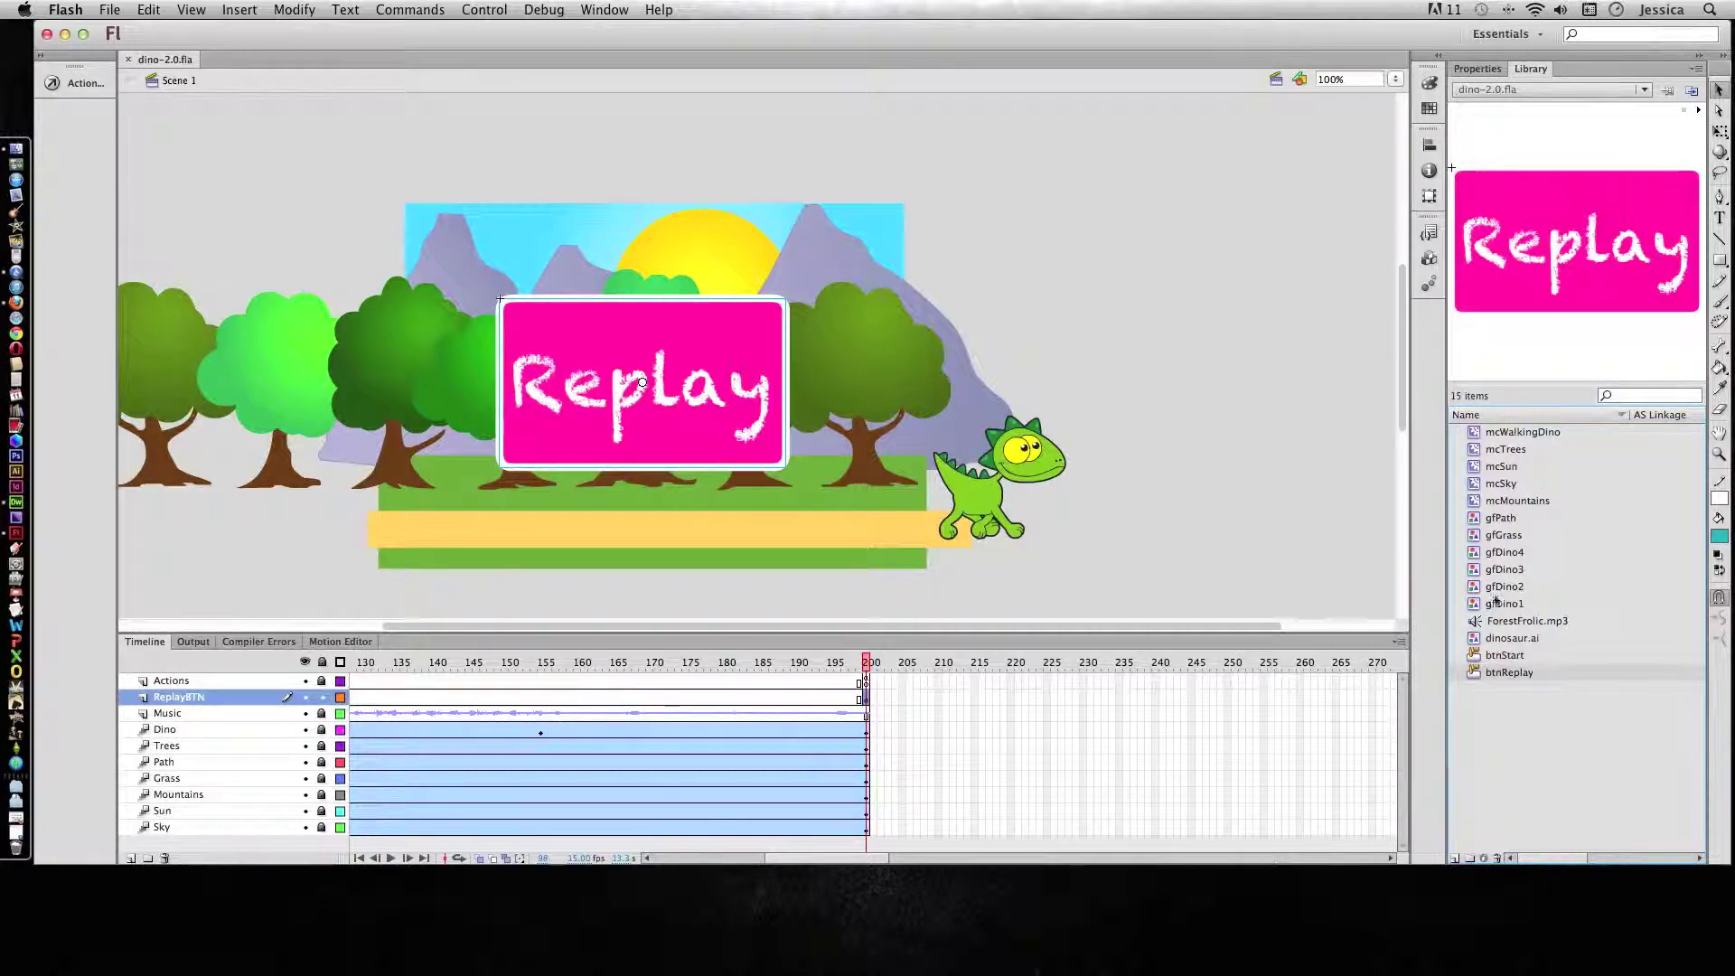
{"action": "left_click", "coordinate": [1479, 657]}
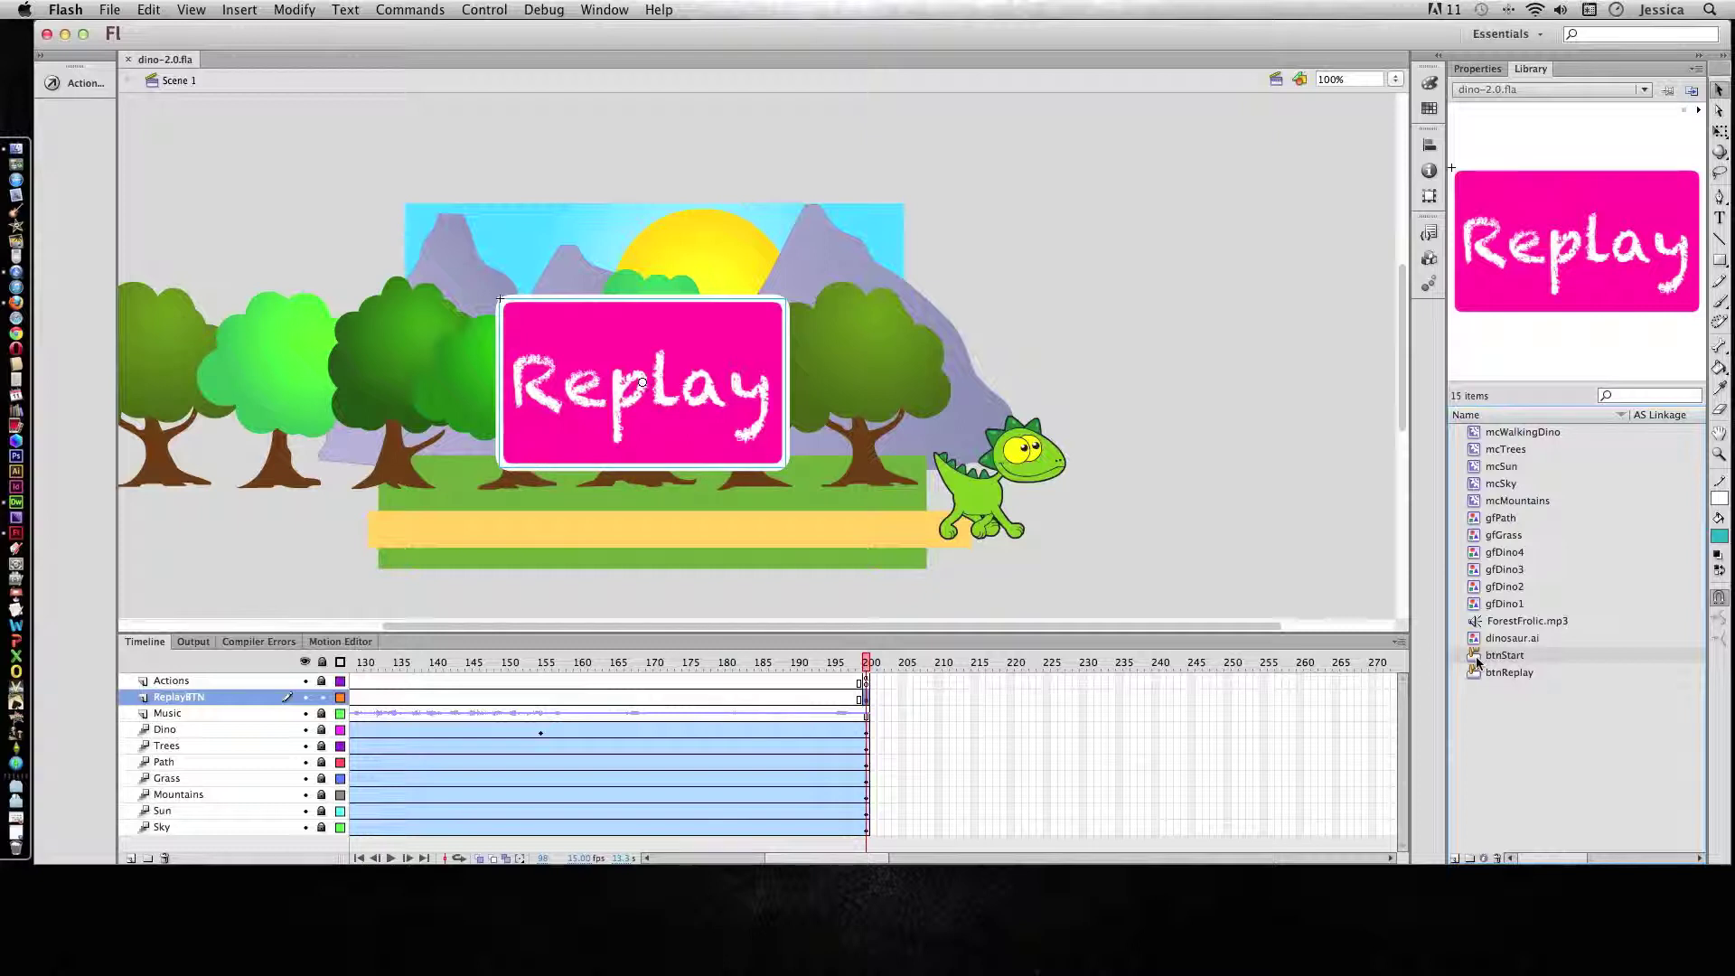
Inside btnStart, change the up-state label from Replay to Start
{"action": "double_click", "coordinate": [1479, 658]}
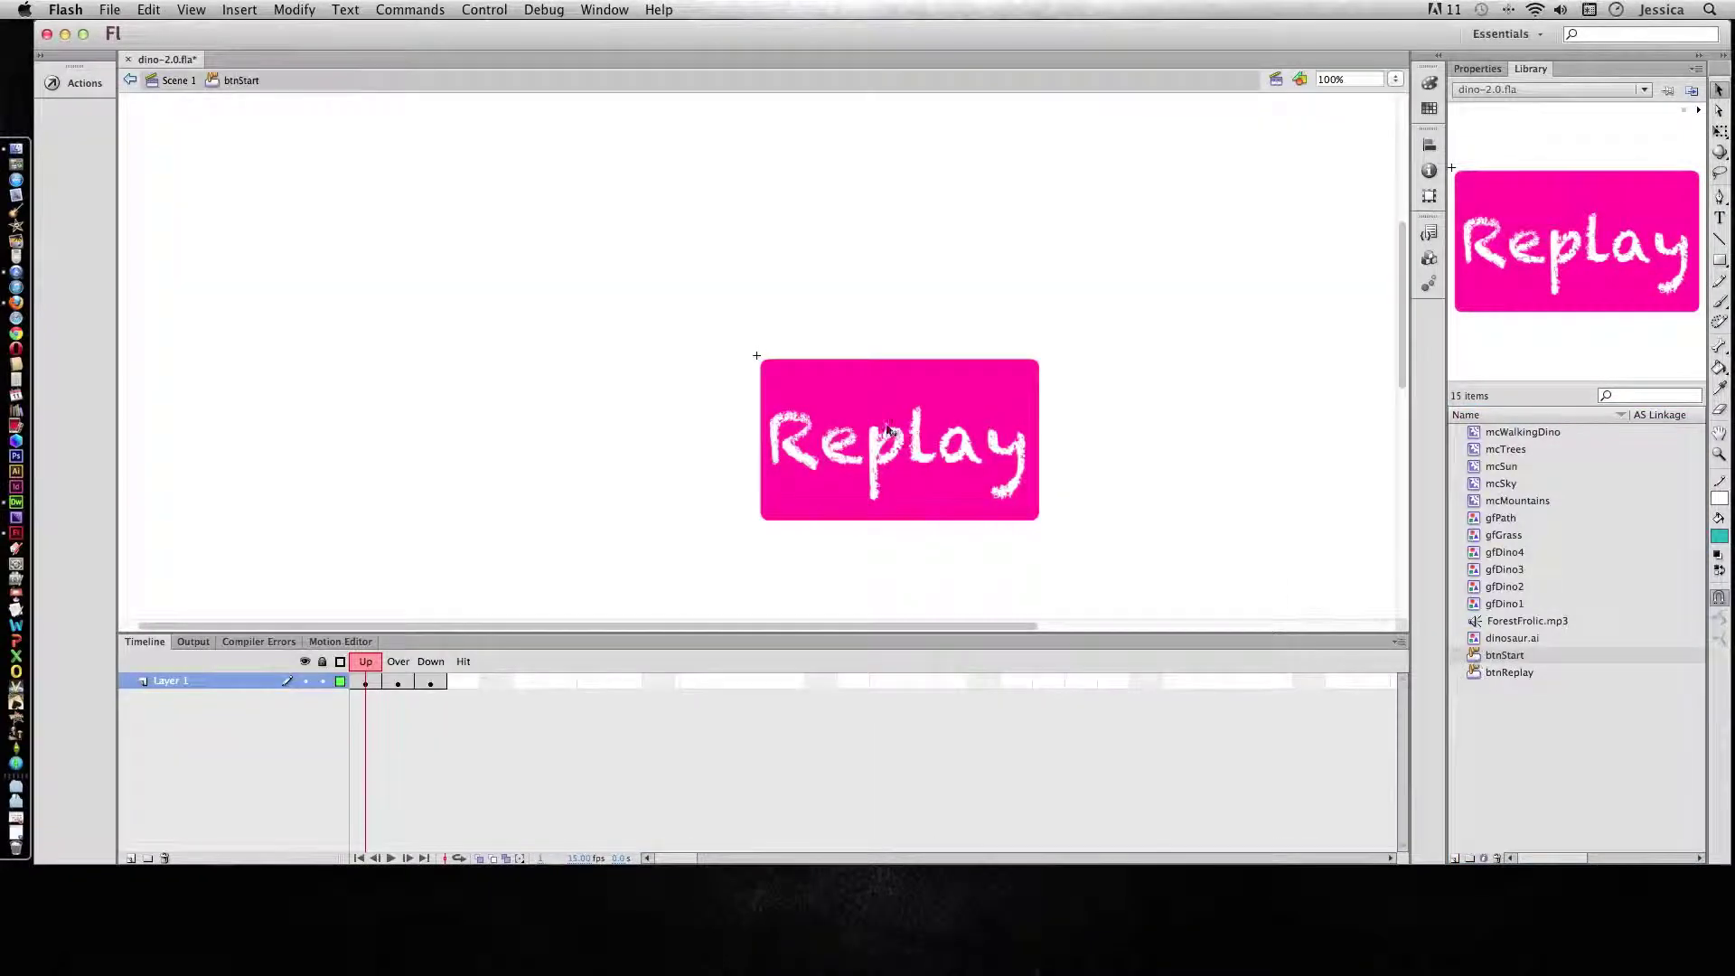
{"action": "left_click", "coordinate": [881, 458]}
{"action": "double_click", "coordinate": [836, 457]}
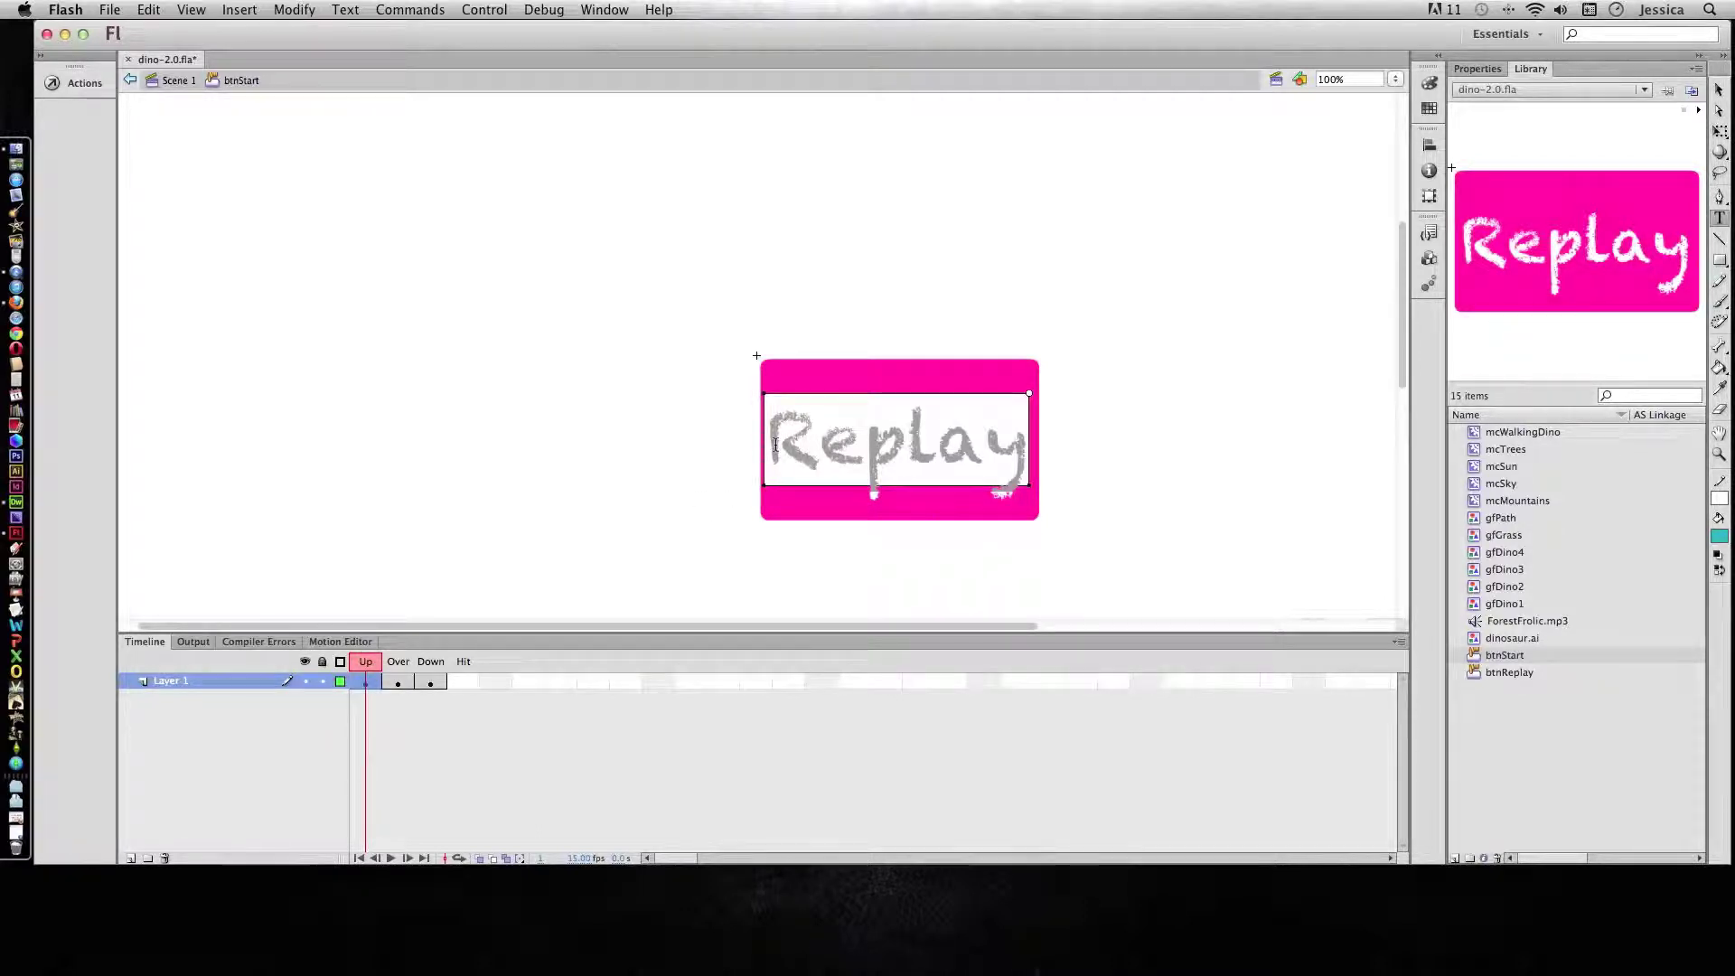
{"action": "left_click_drag", "start_coordinate": [773, 446], "coordinate": [1088, 444]}
{"action": "type", "text": "Sta"}
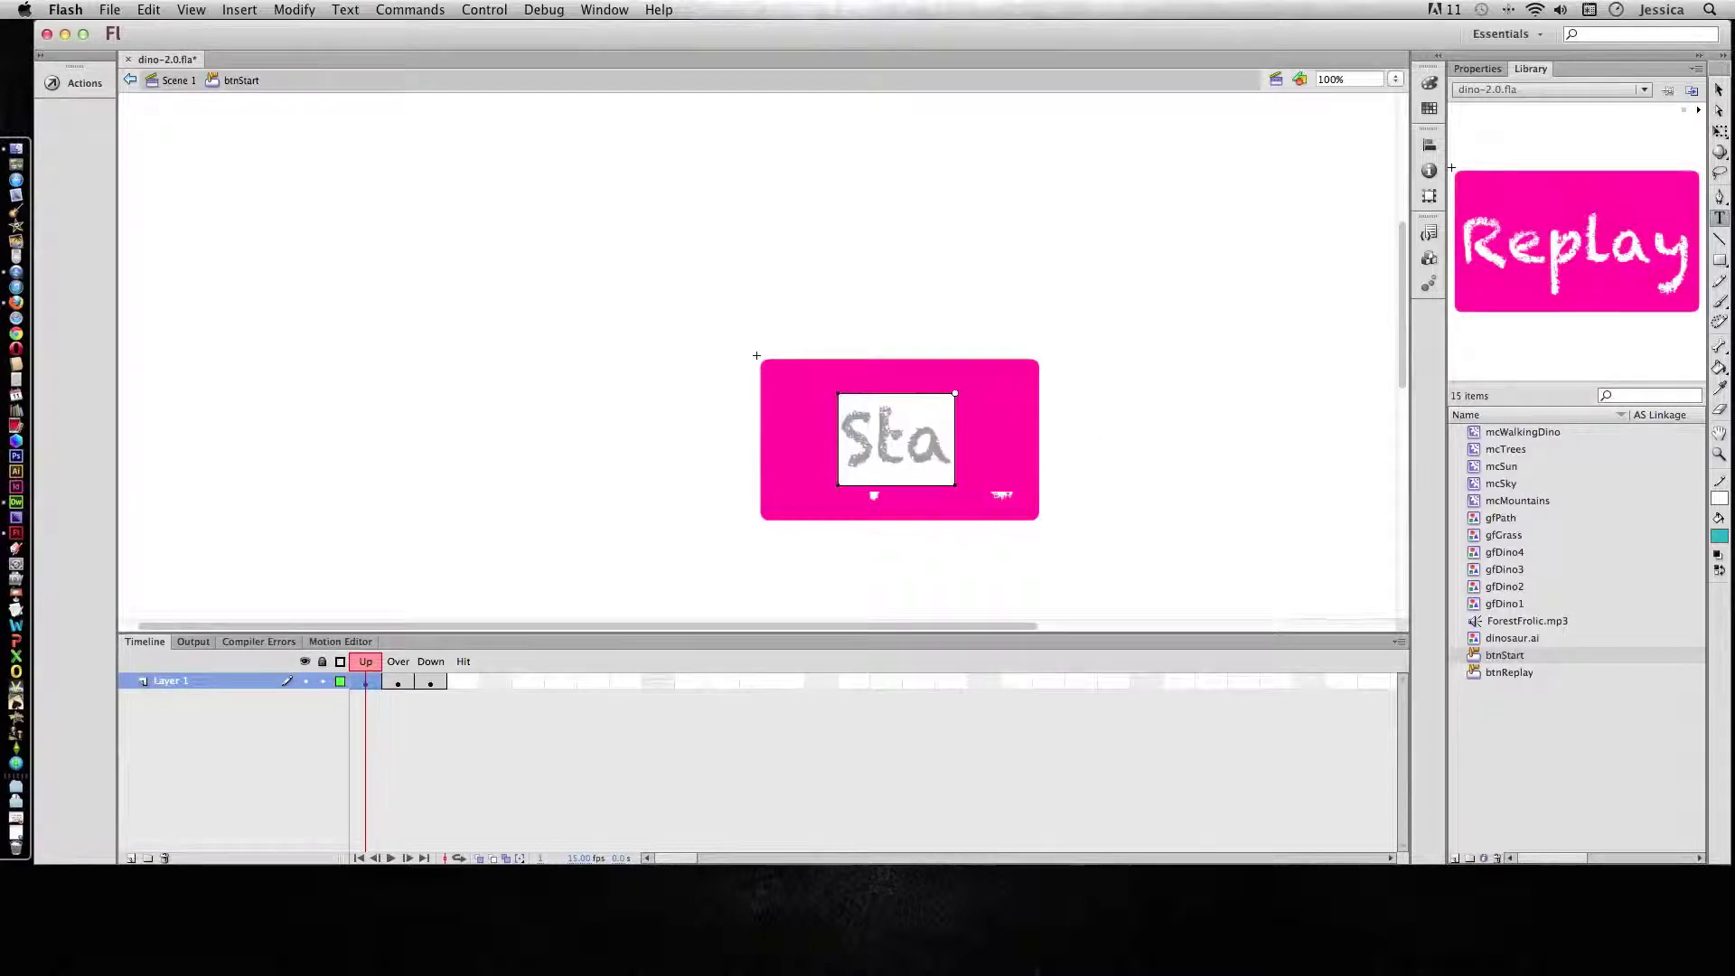
{"action": "type", "text": "rt"}
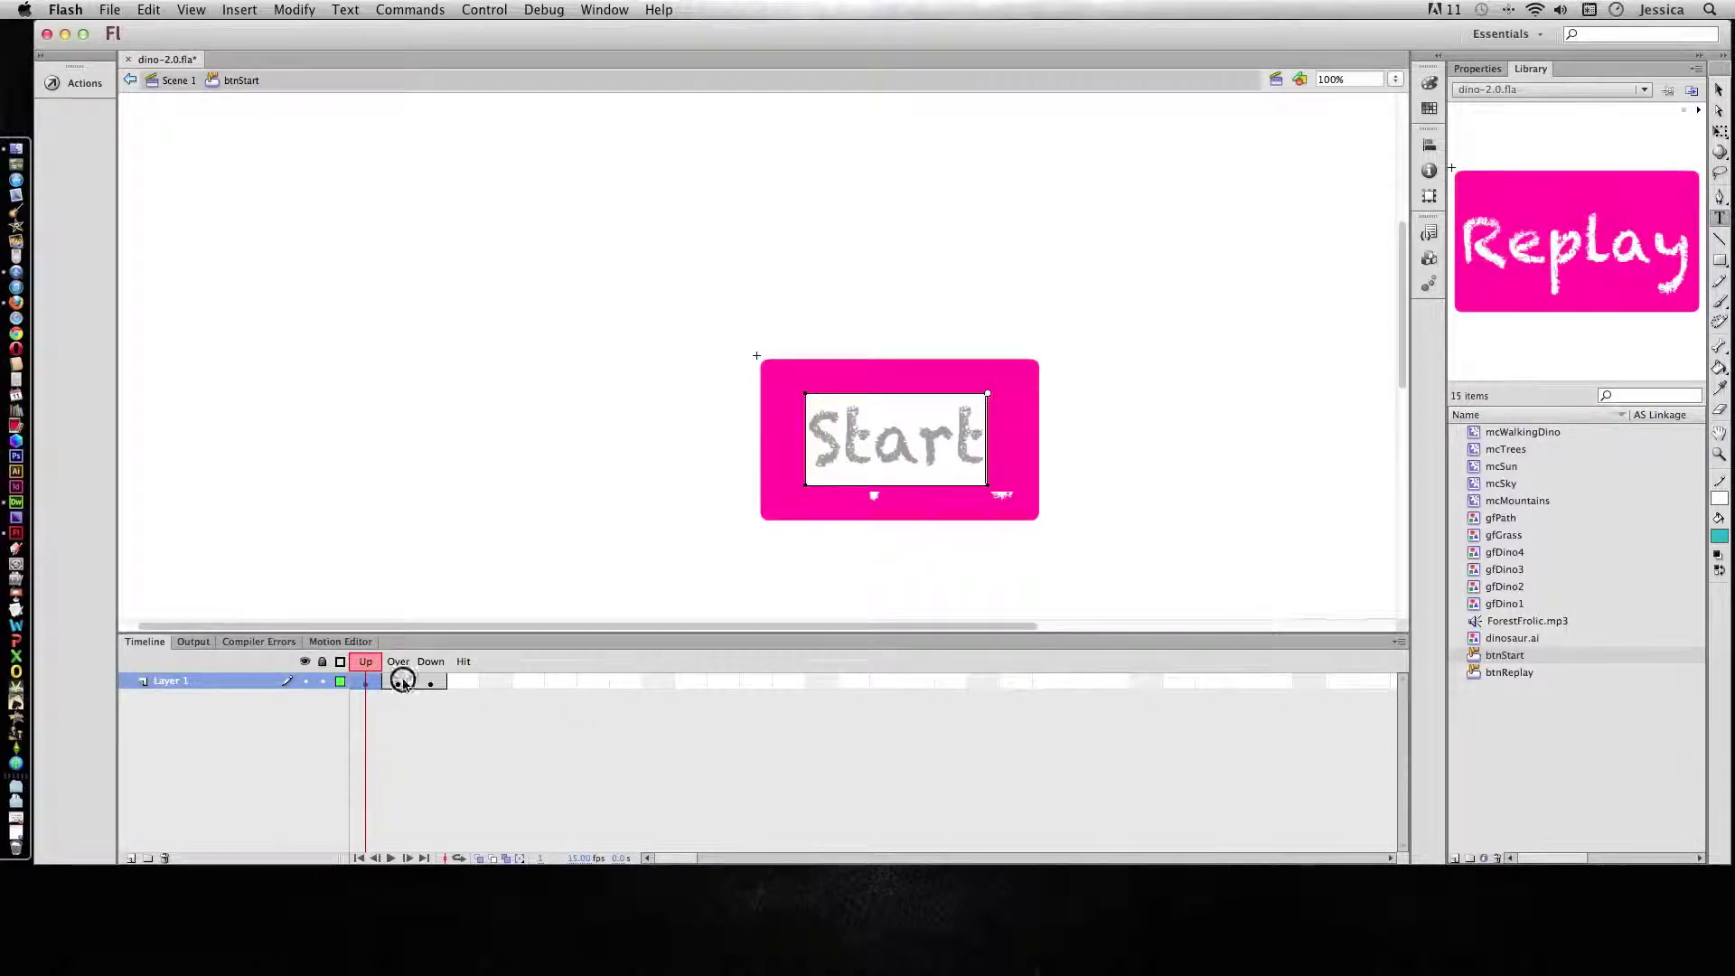
Relabel the over and down states from Replay to Start
{"action": "left_click", "coordinate": [401, 681]}
{"action": "double_click", "coordinate": [854, 450]}
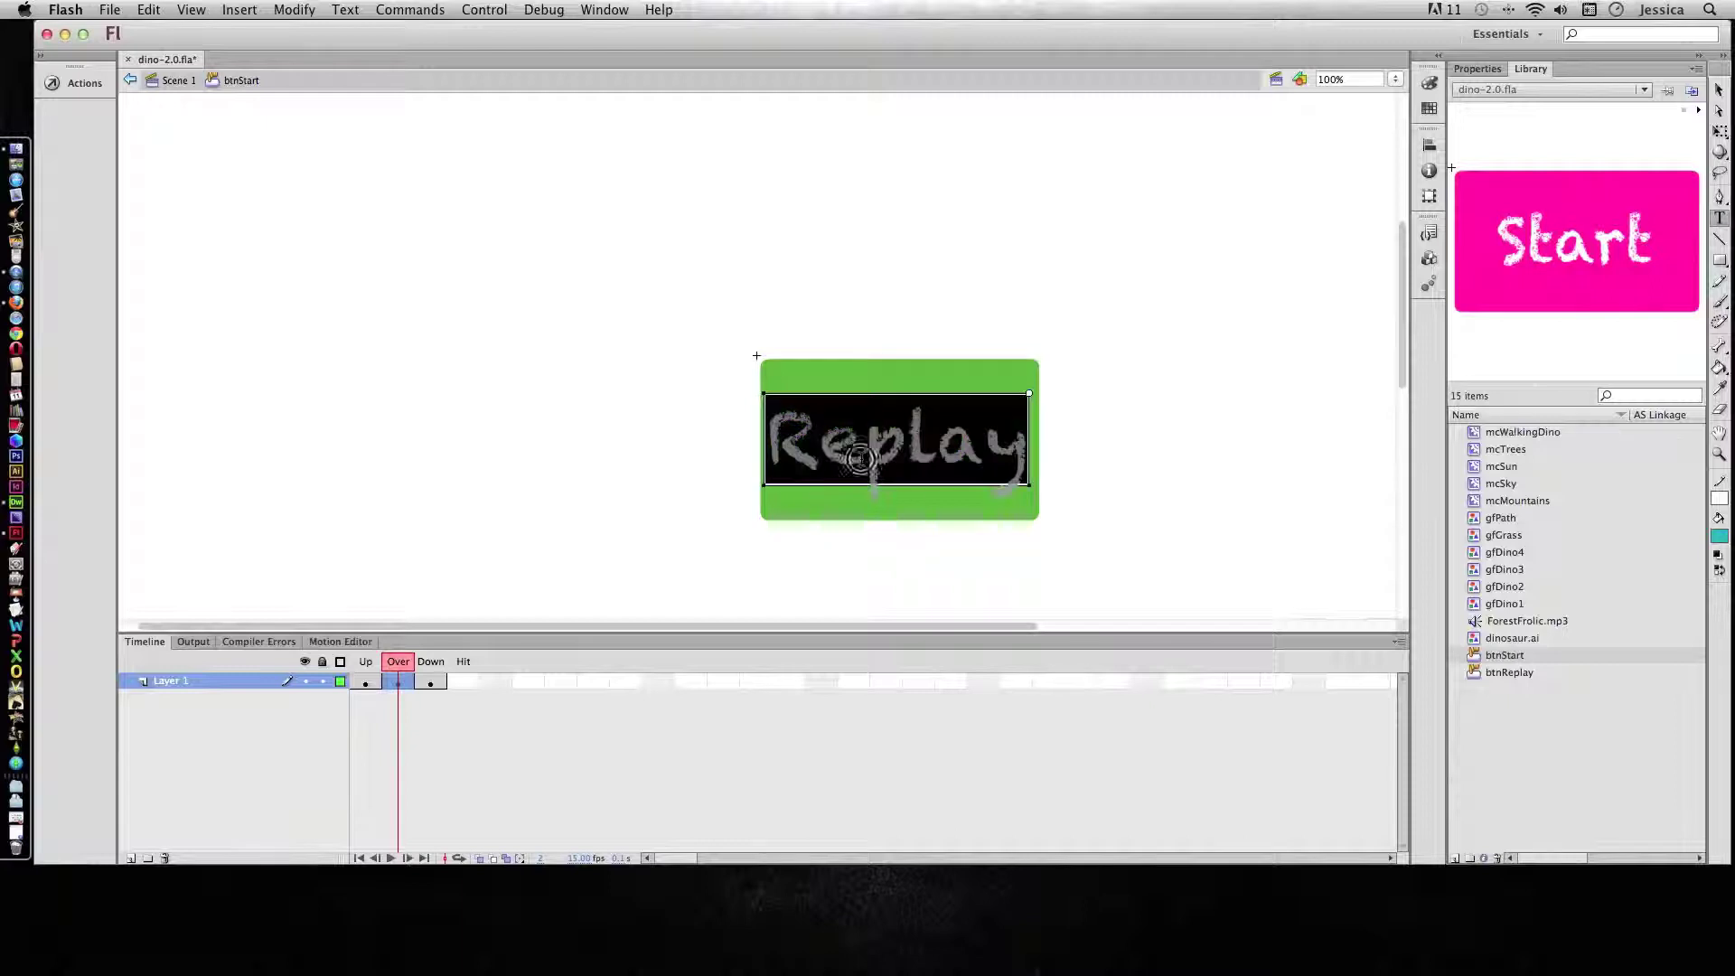
{"action": "type", "text": "Start"}
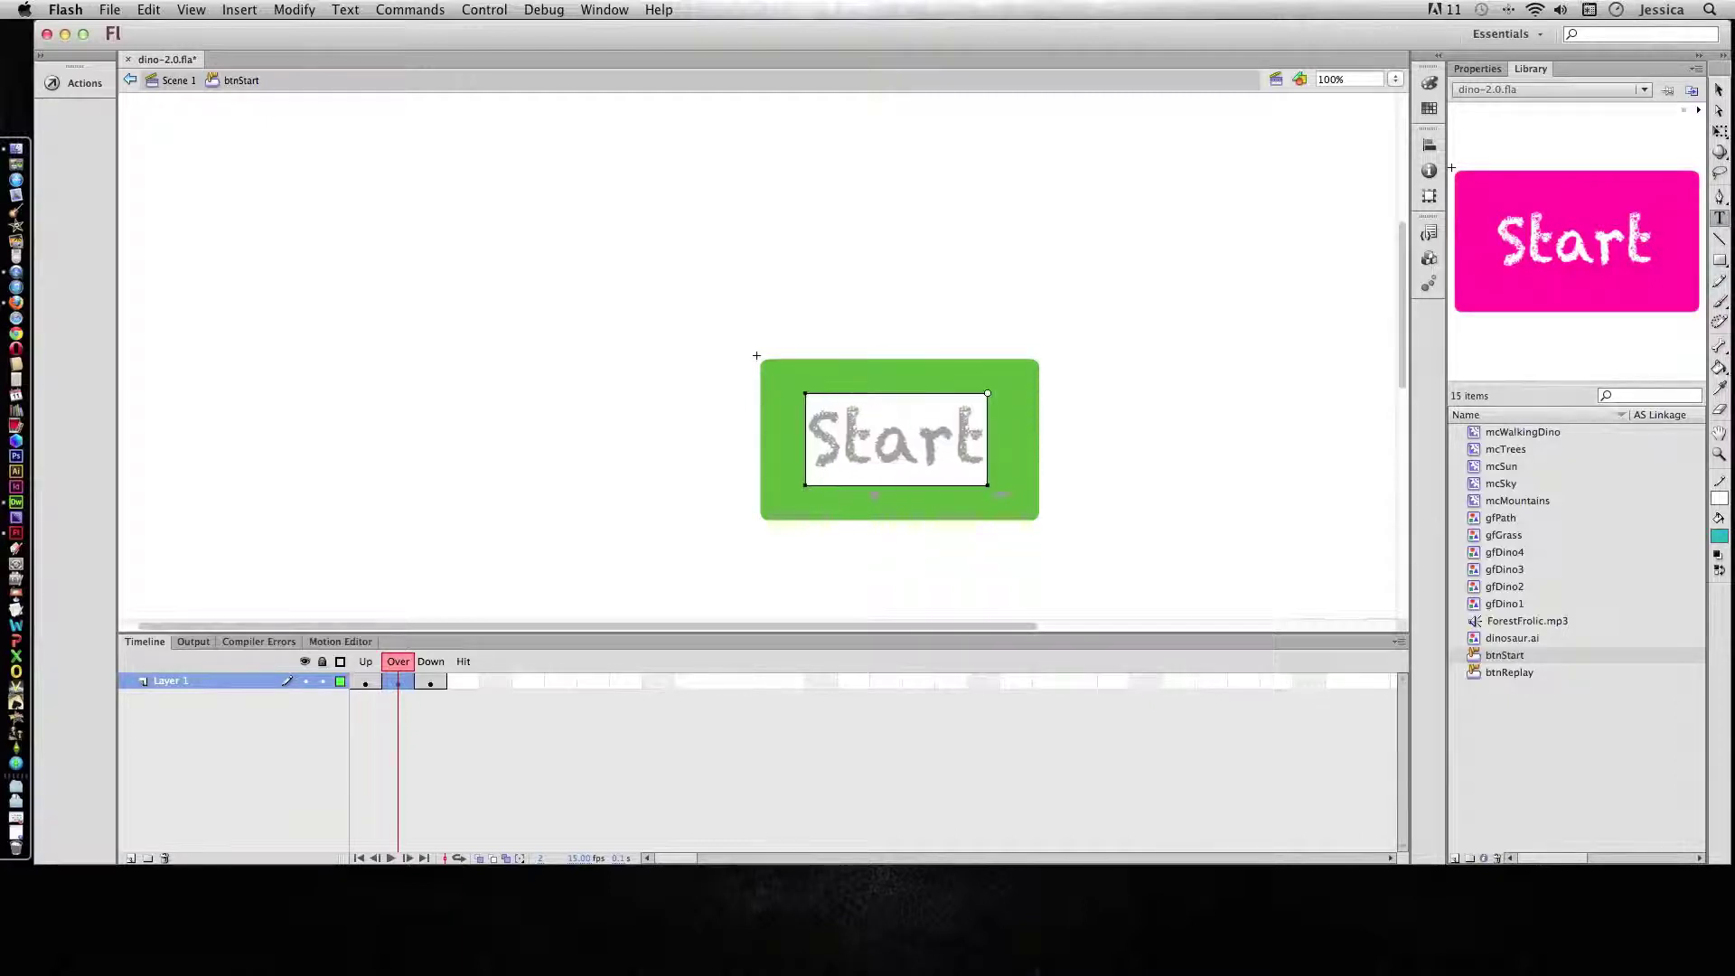
{"action": "left_click", "coordinate": [430, 683]}
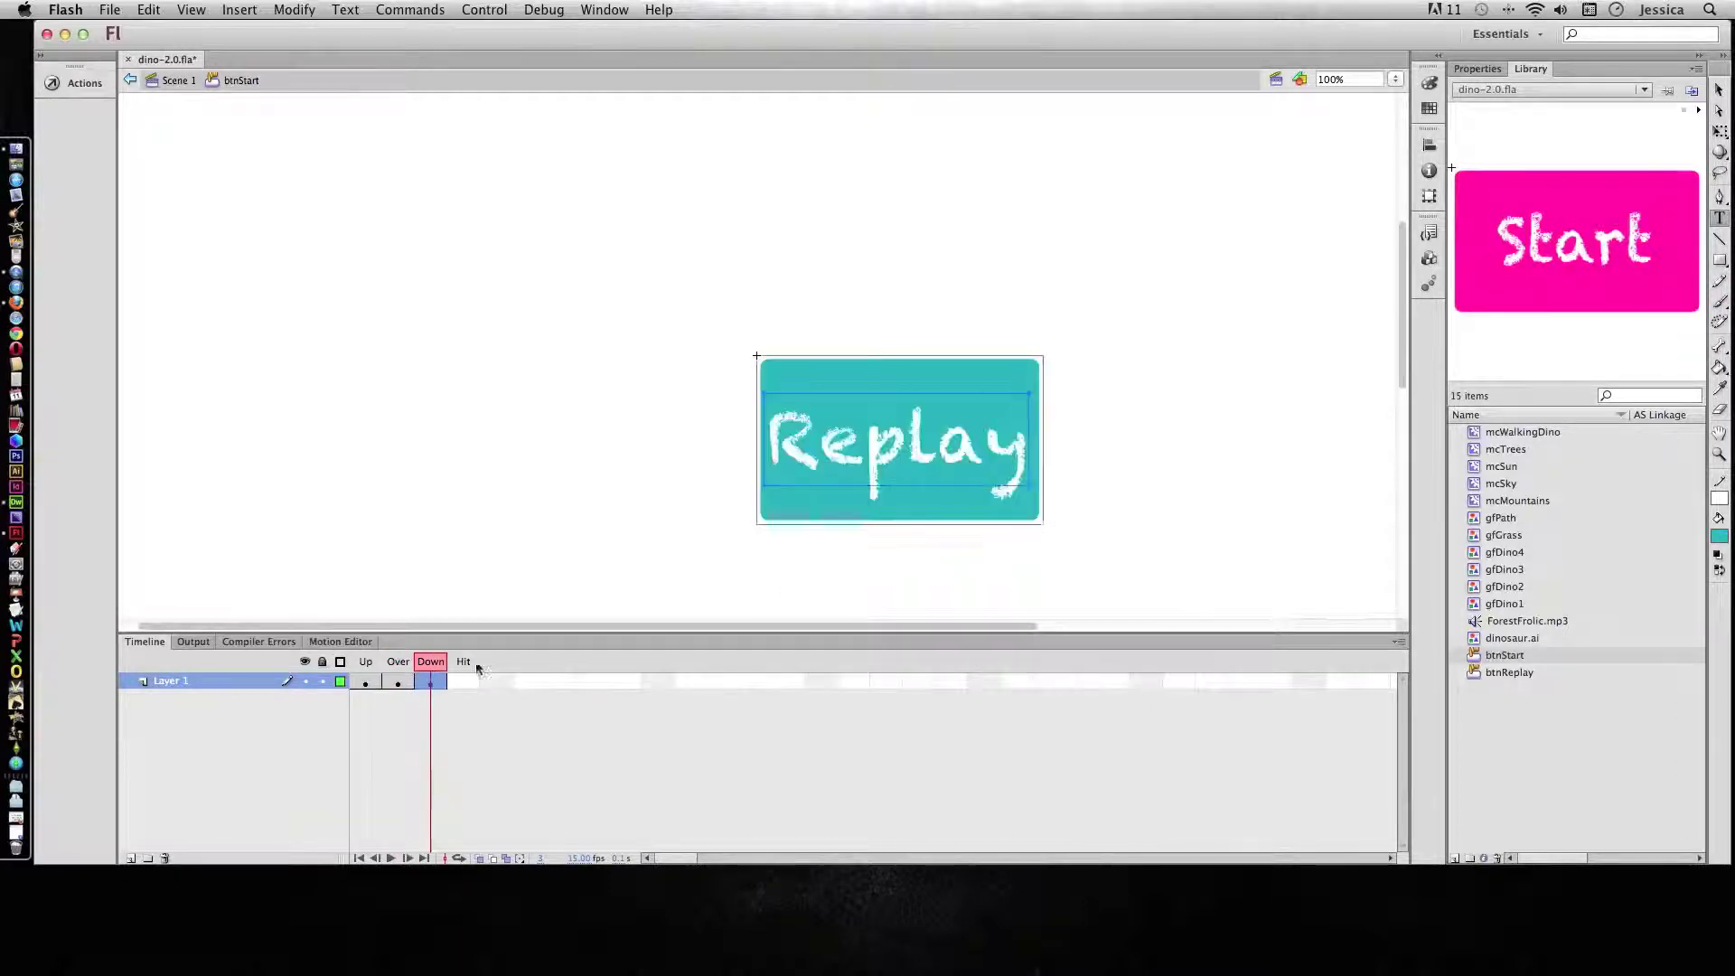
{"action": "left_click", "coordinate": [855, 437]}
{"action": "double_click", "coordinate": [858, 437]}
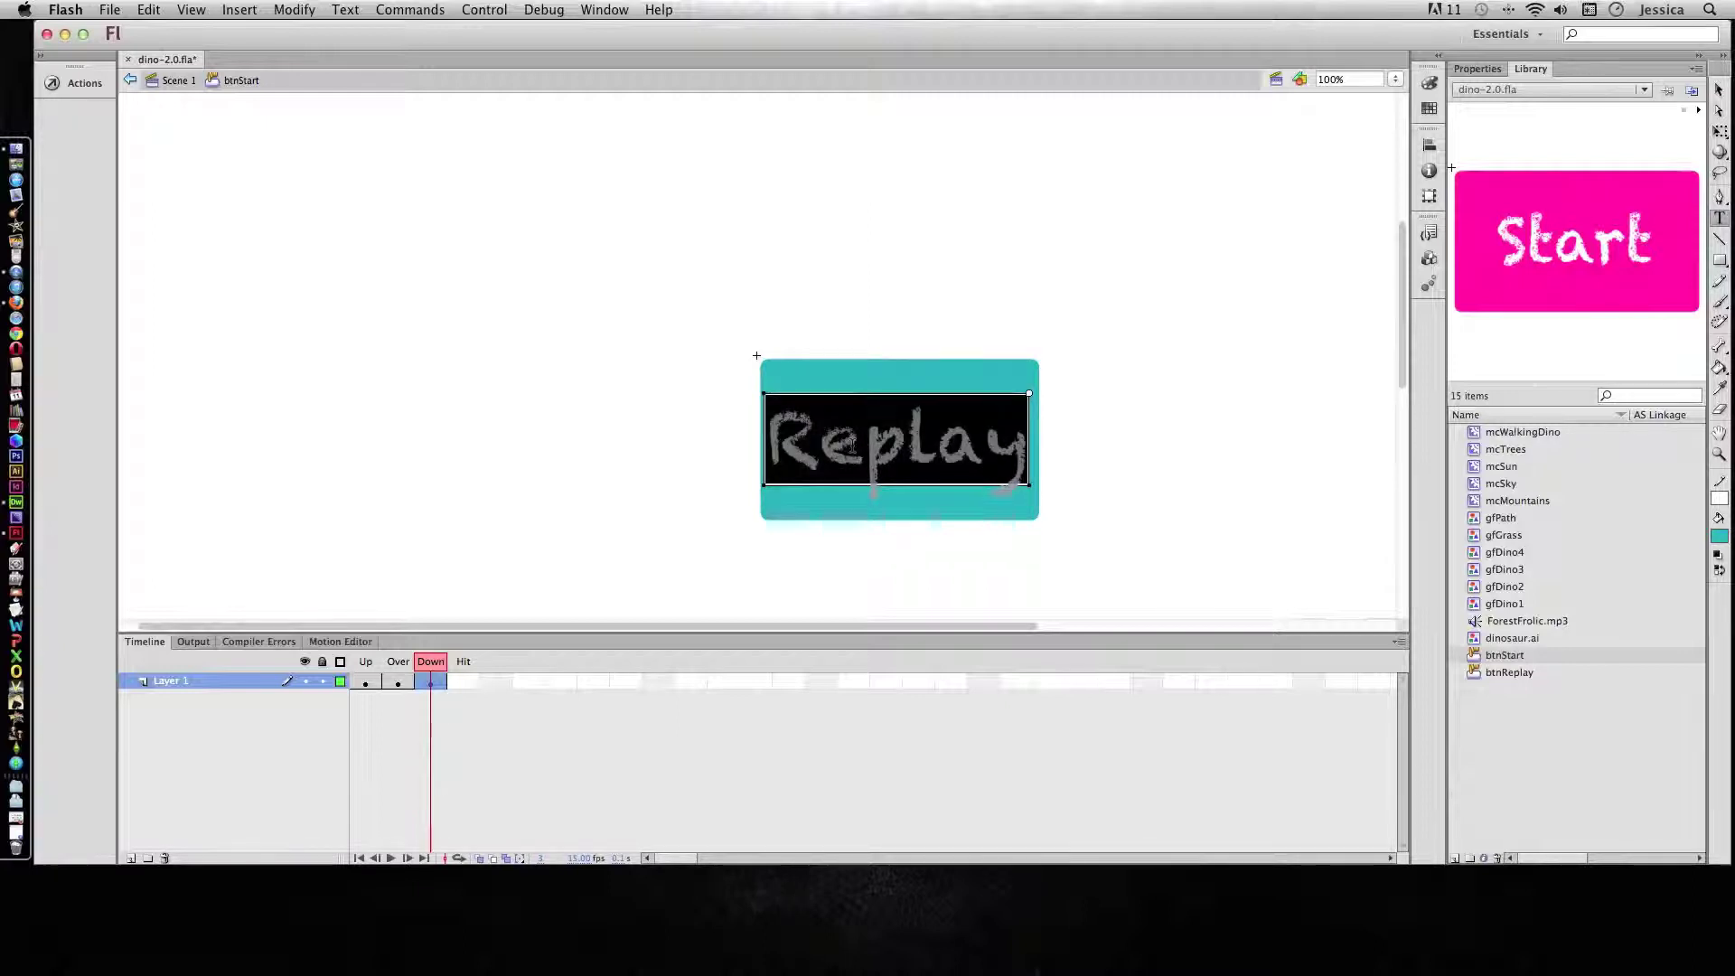
{"action": "type", "text": "Start"}
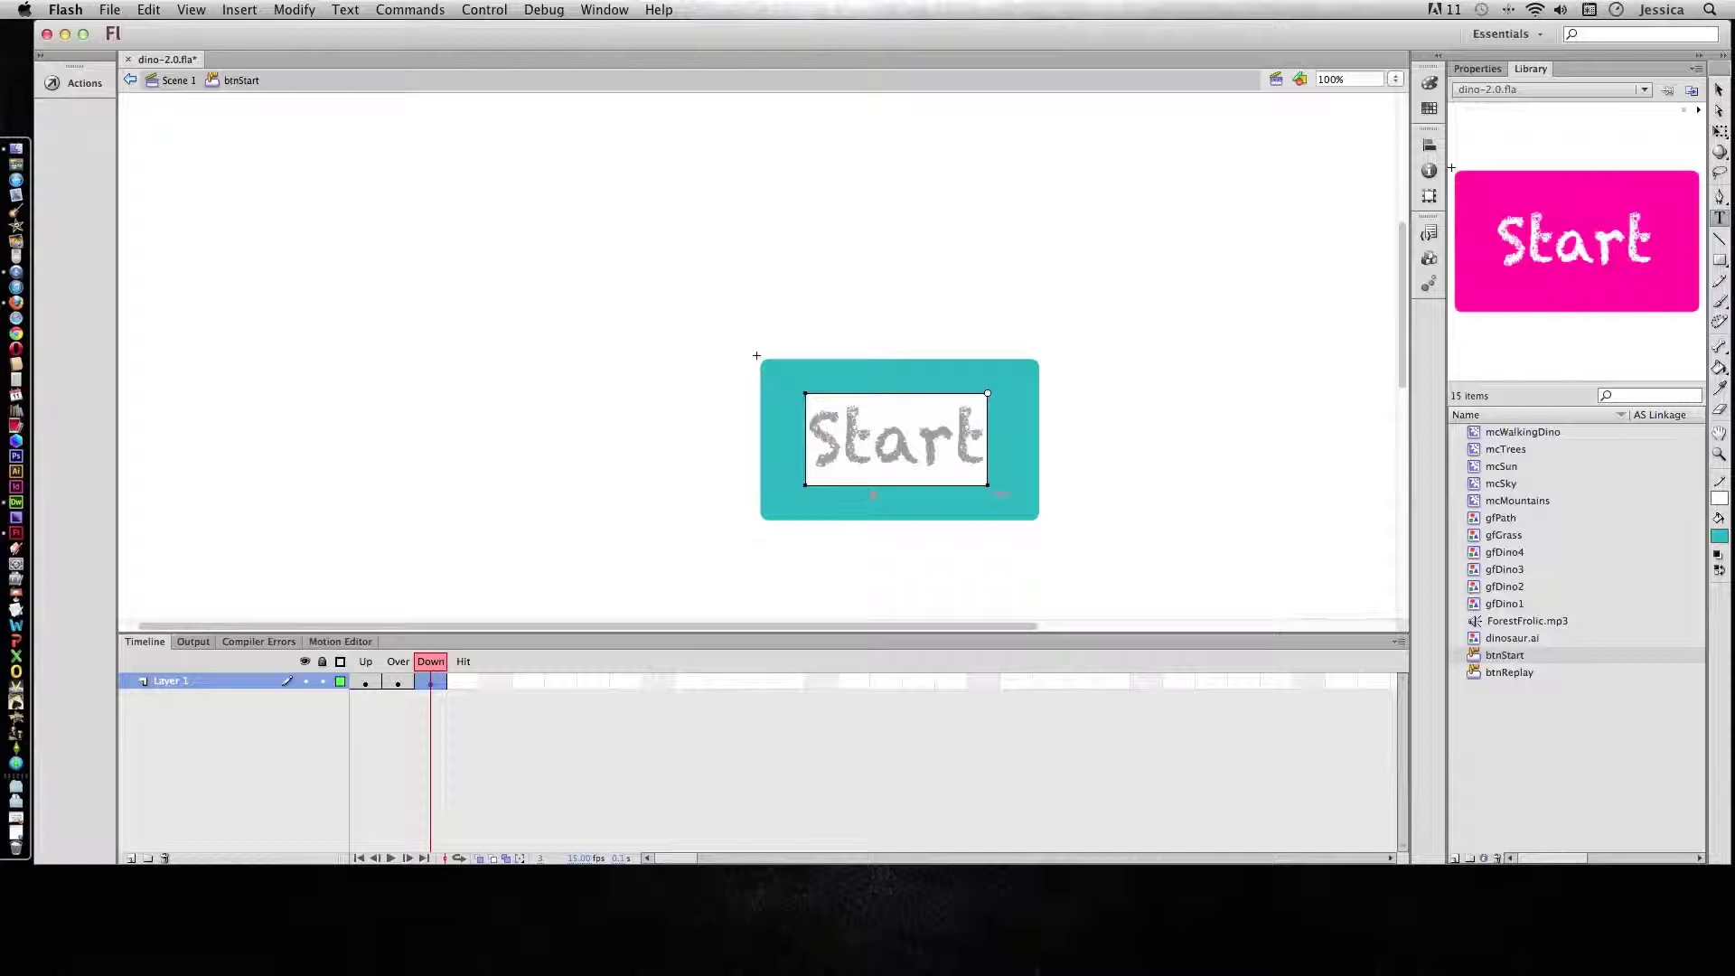
Check the up, over and down labels, then return to Scene 1
{"action": "left_click", "coordinate": [364, 682]}
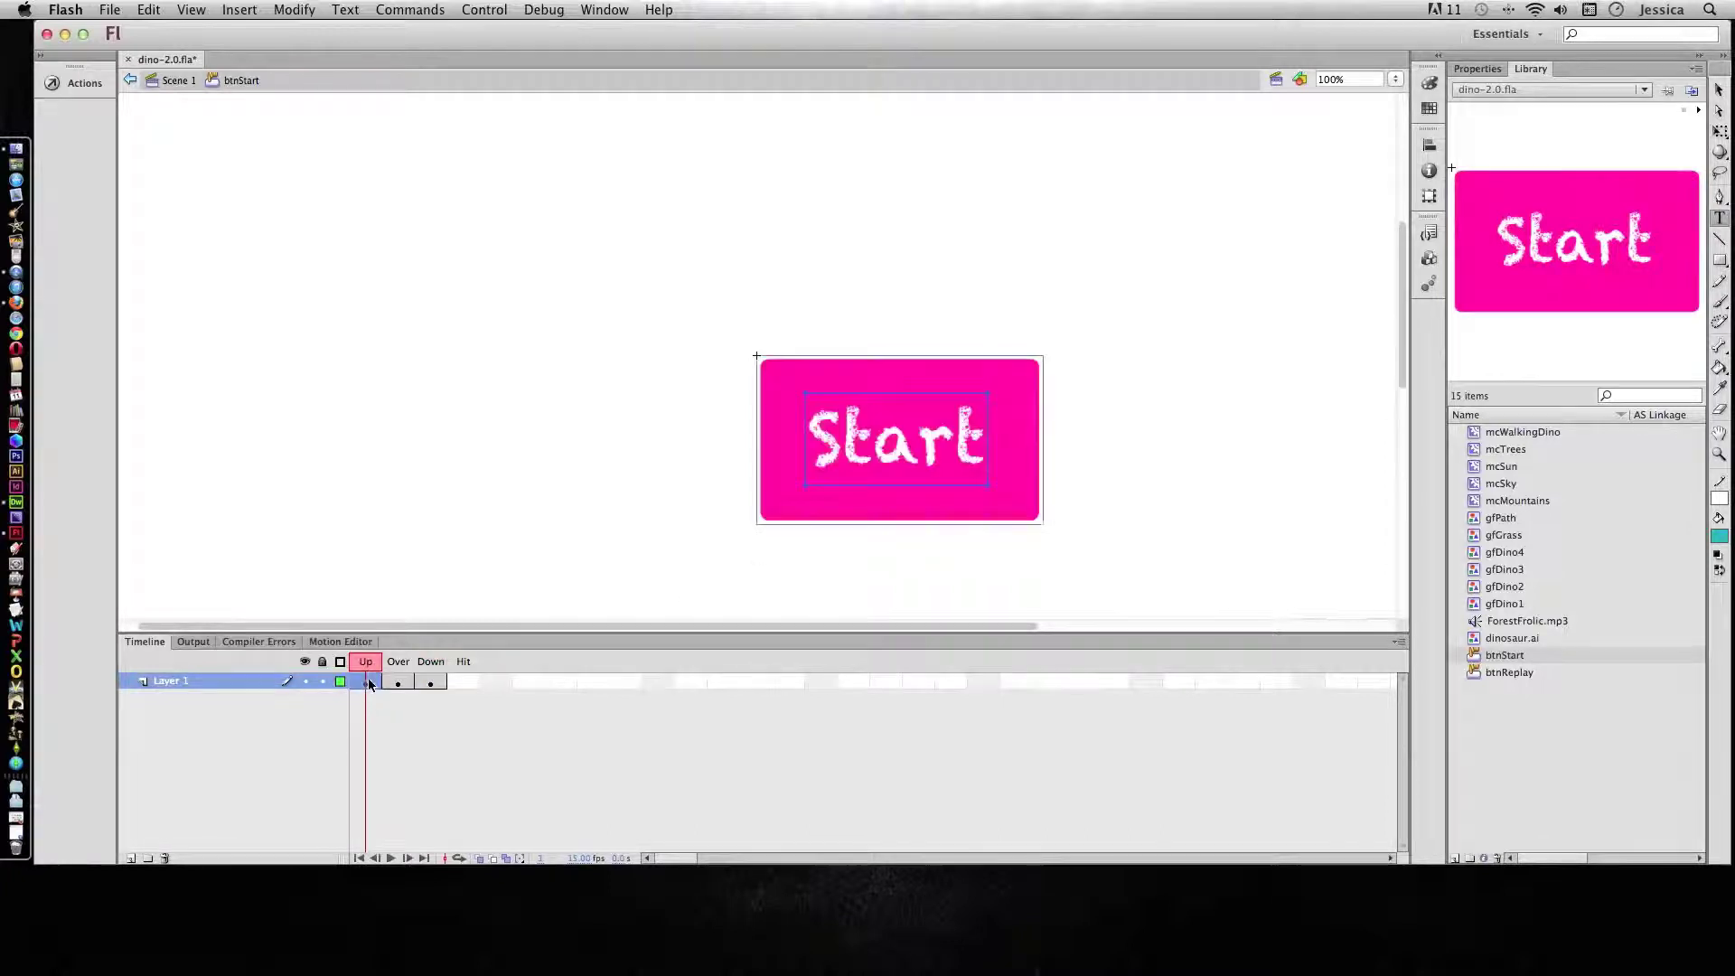
{"action": "left_click", "coordinate": [398, 682]}
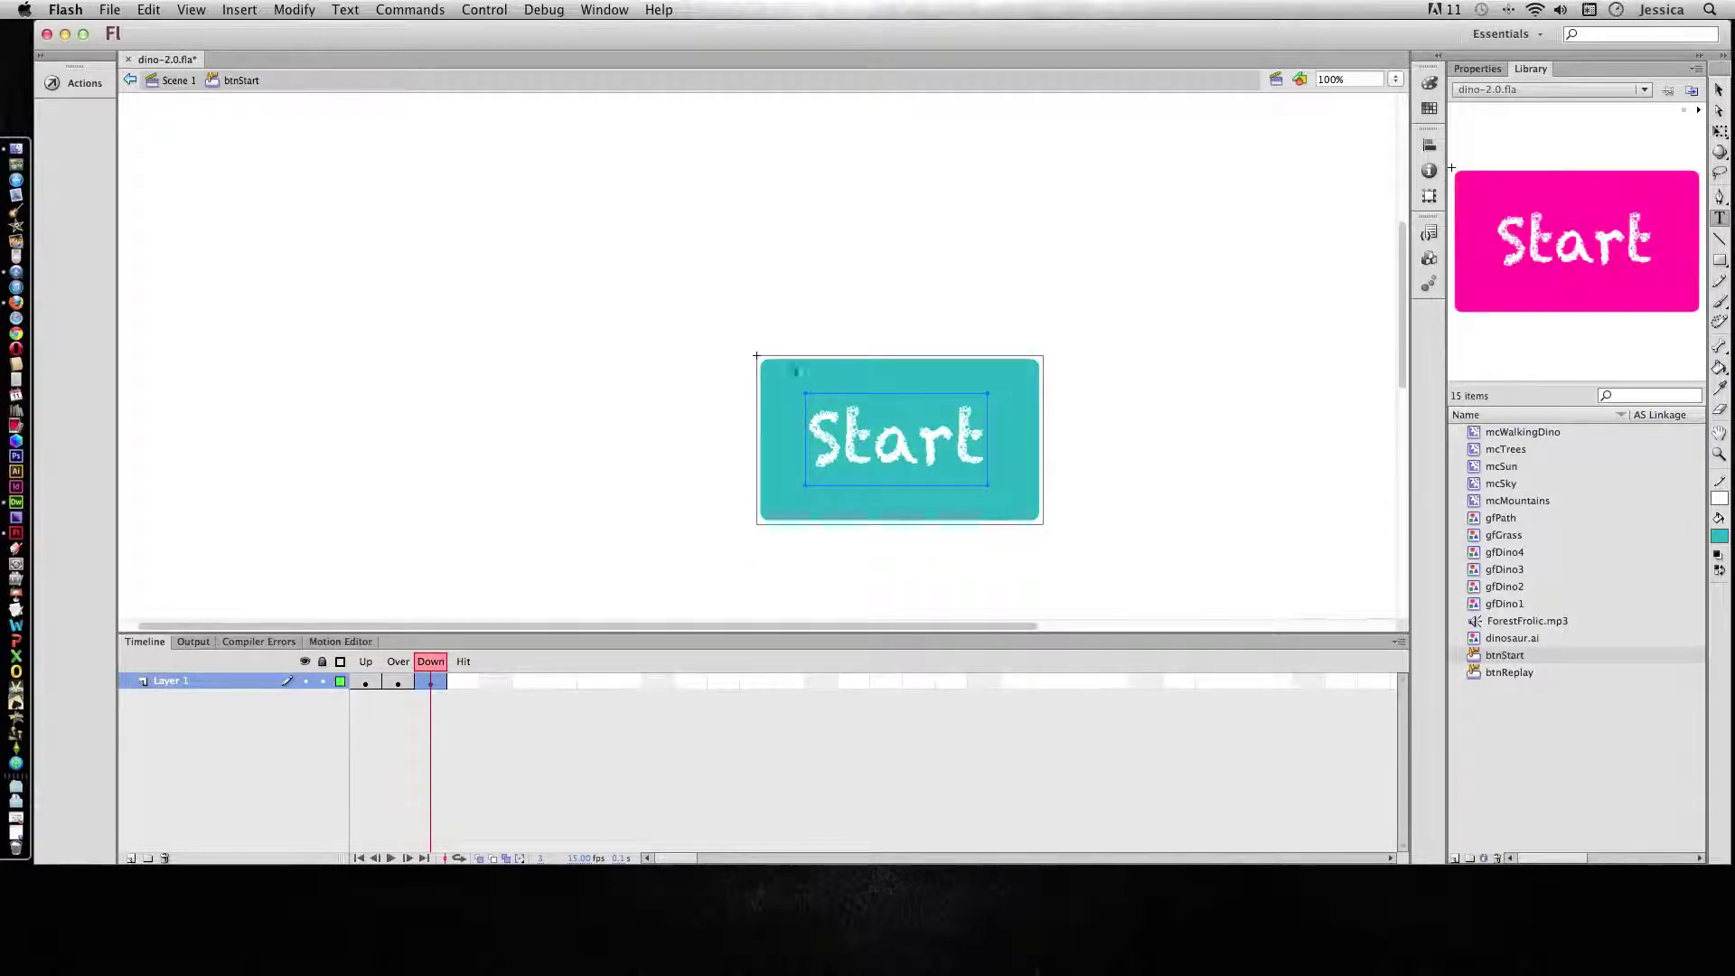
{"action": "left_click", "coordinate": [132, 80]}
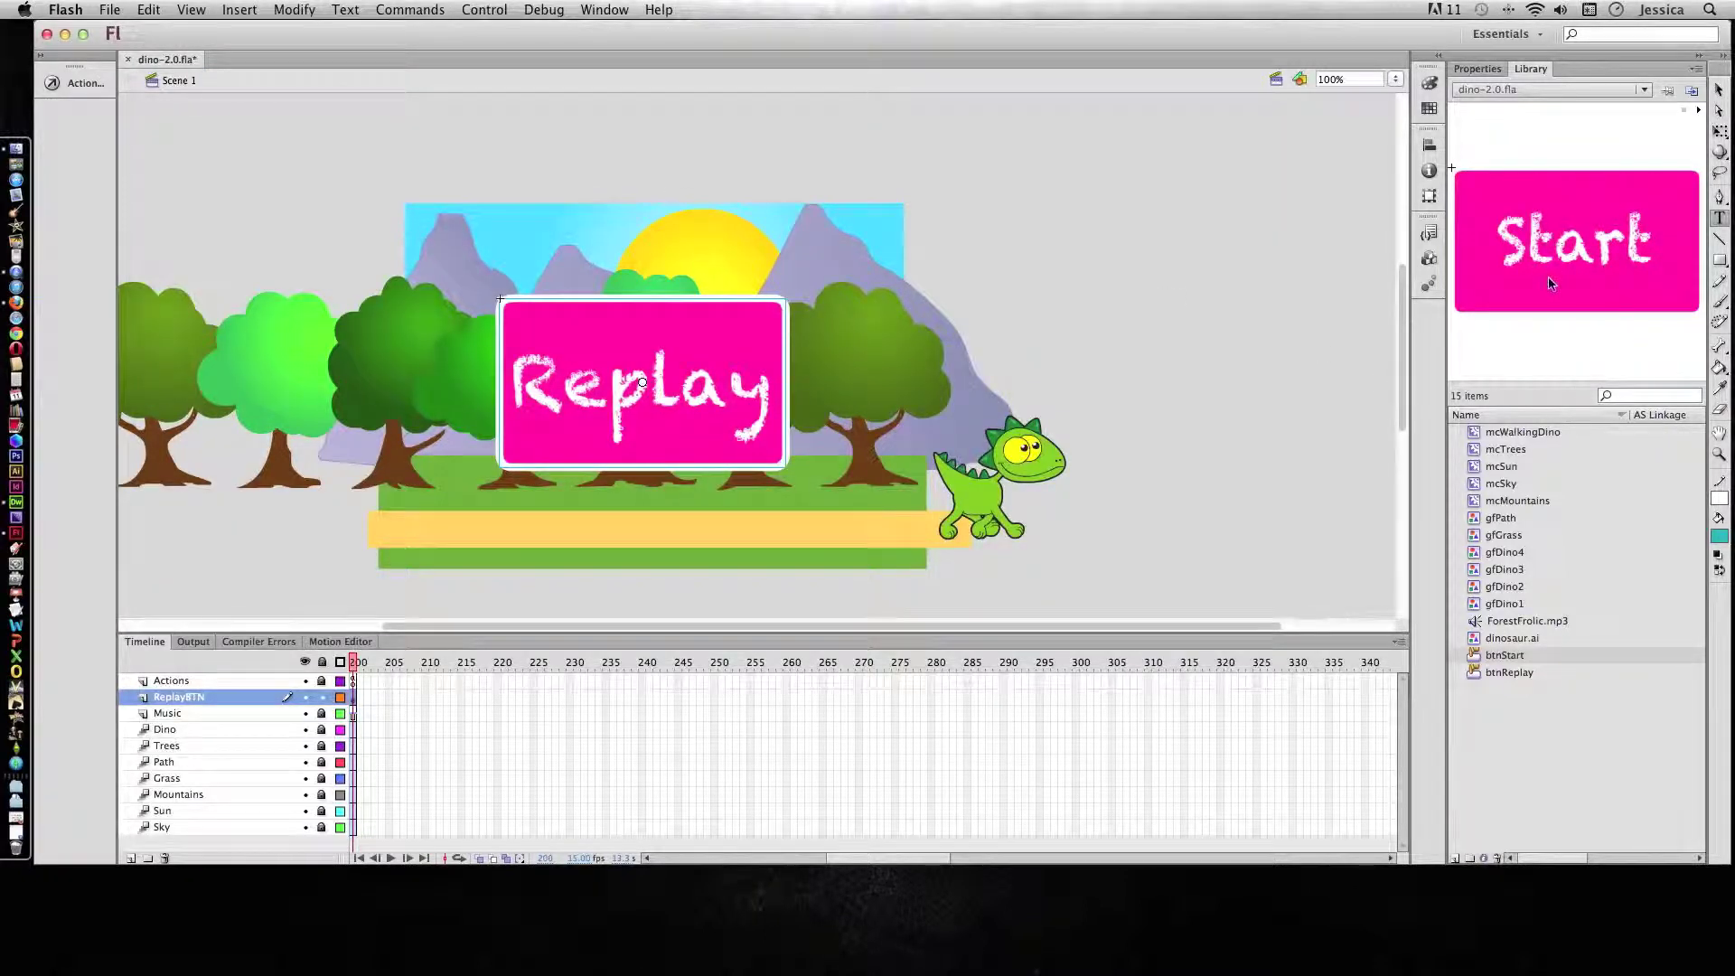
Preview btnReplay and btnStart, and rewind the playhead toward the animation's start
{"action": "left_click", "coordinate": [1499, 674]}
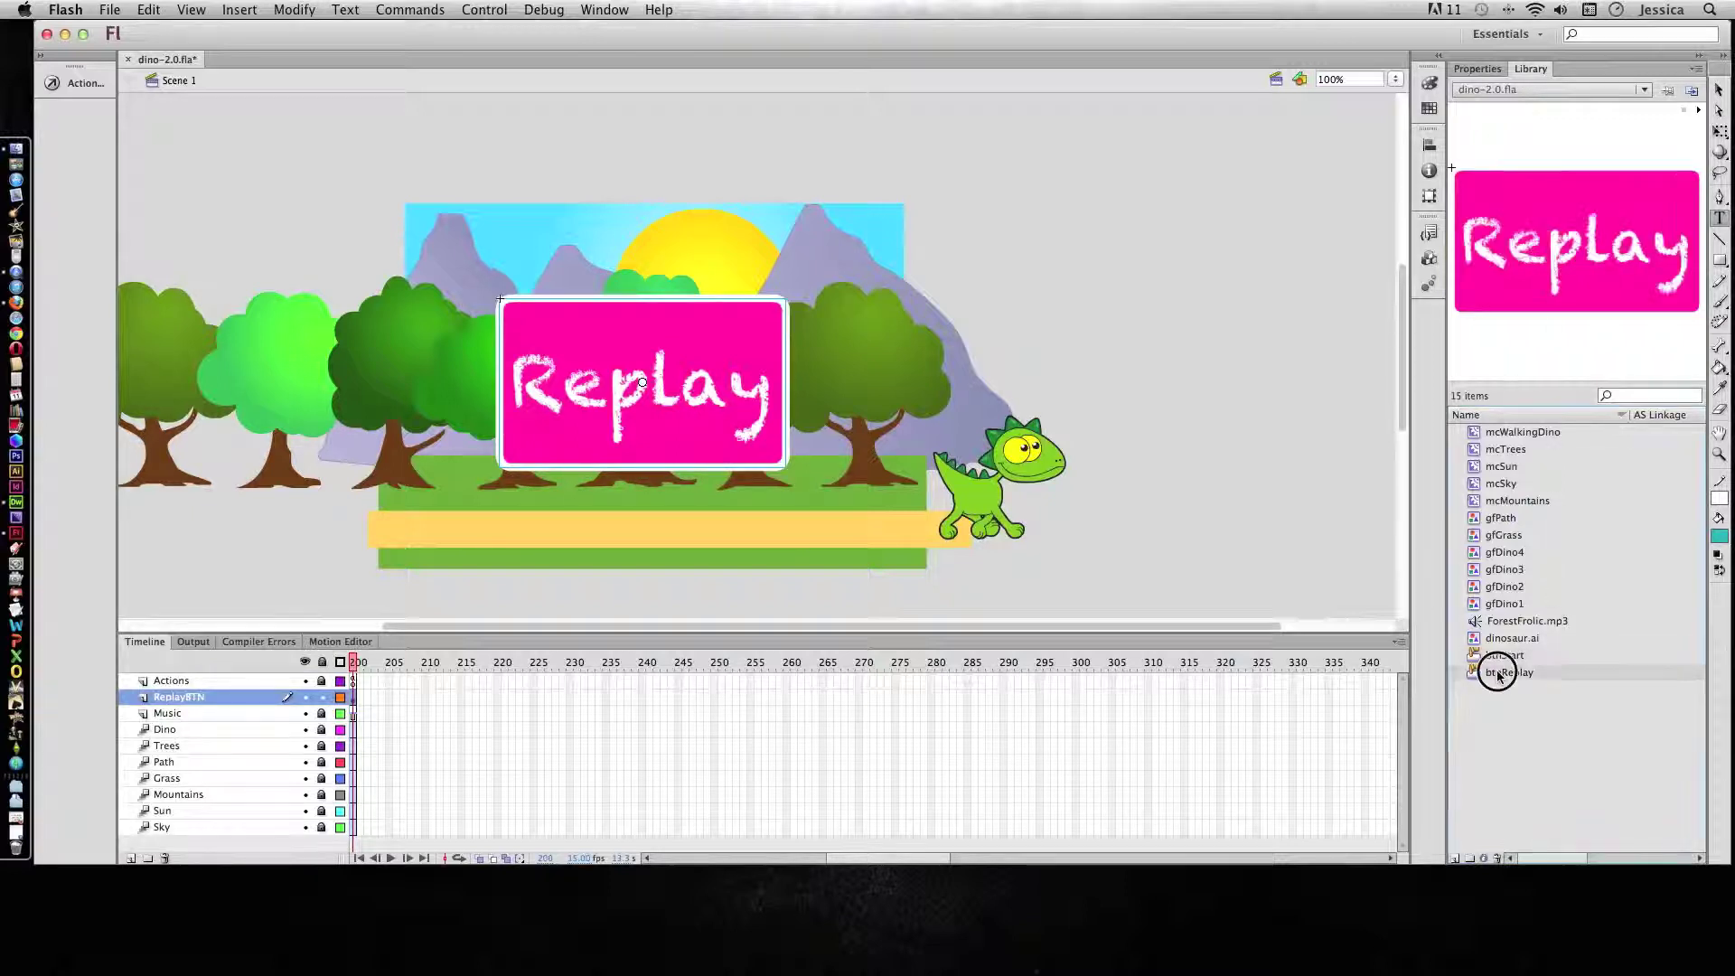
{"action": "left_click", "coordinate": [1500, 658]}
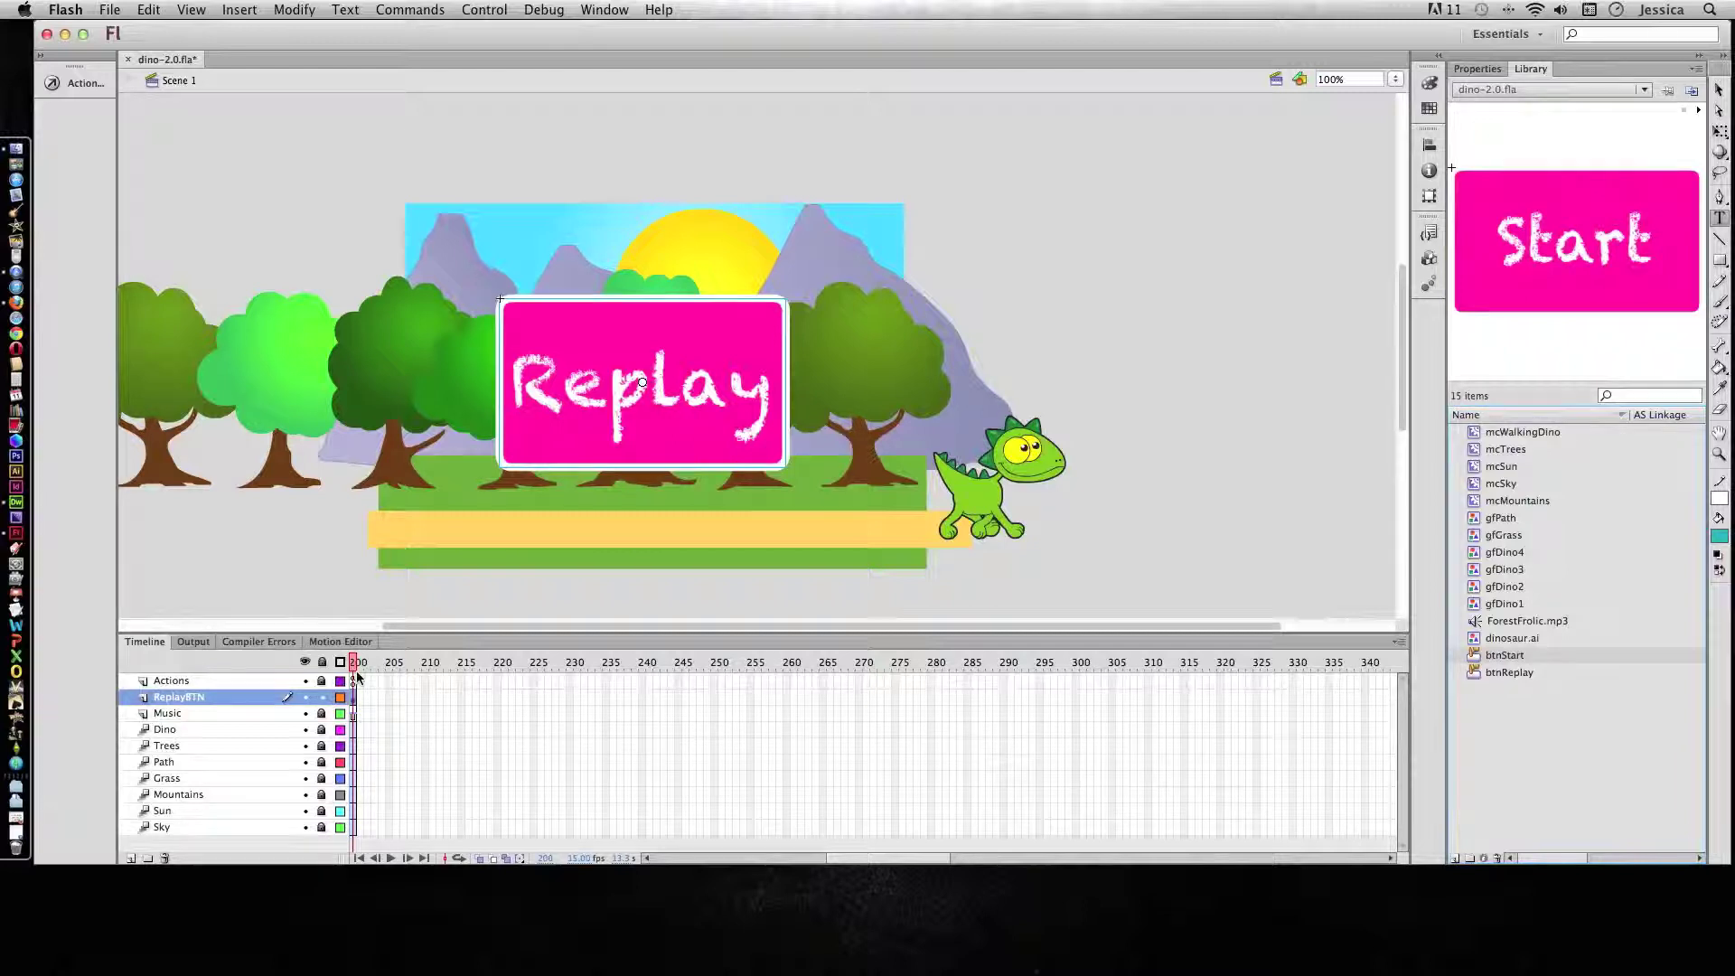
{"action": "left_click_drag", "start_coordinate": [350, 661], "coordinate": [122, 658]}
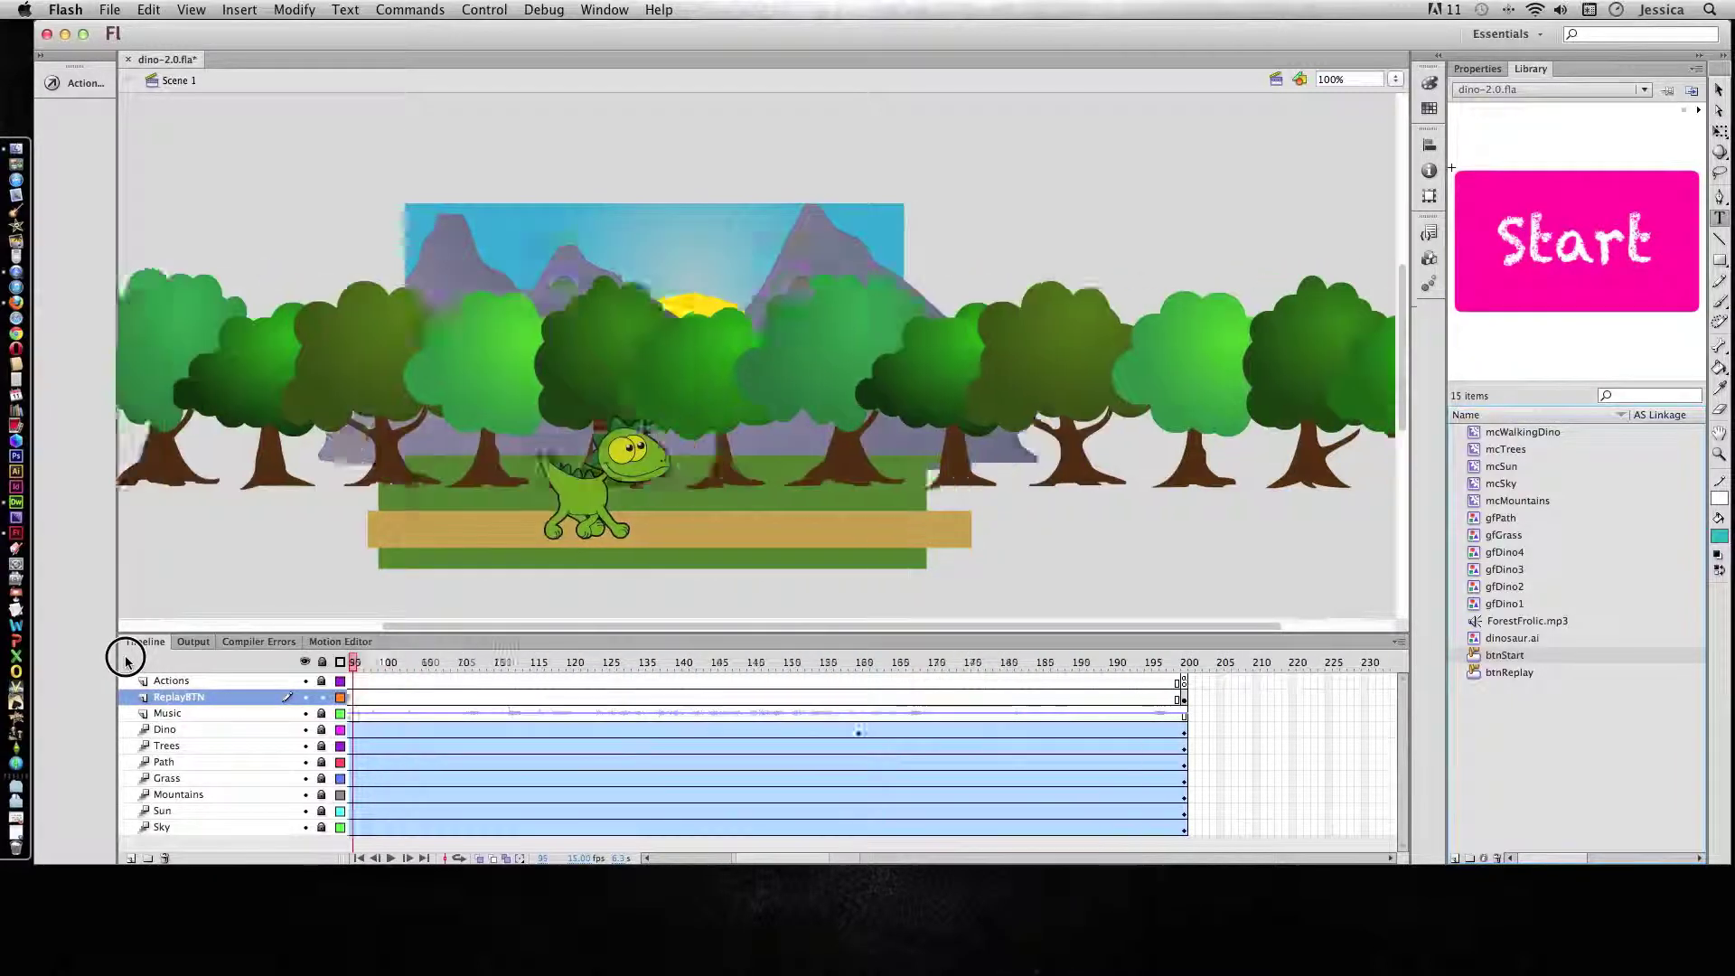
Add a layer named StartBTN and drag a btnStart instance onto the stage
{"action": "left_click", "coordinate": [131, 857]}
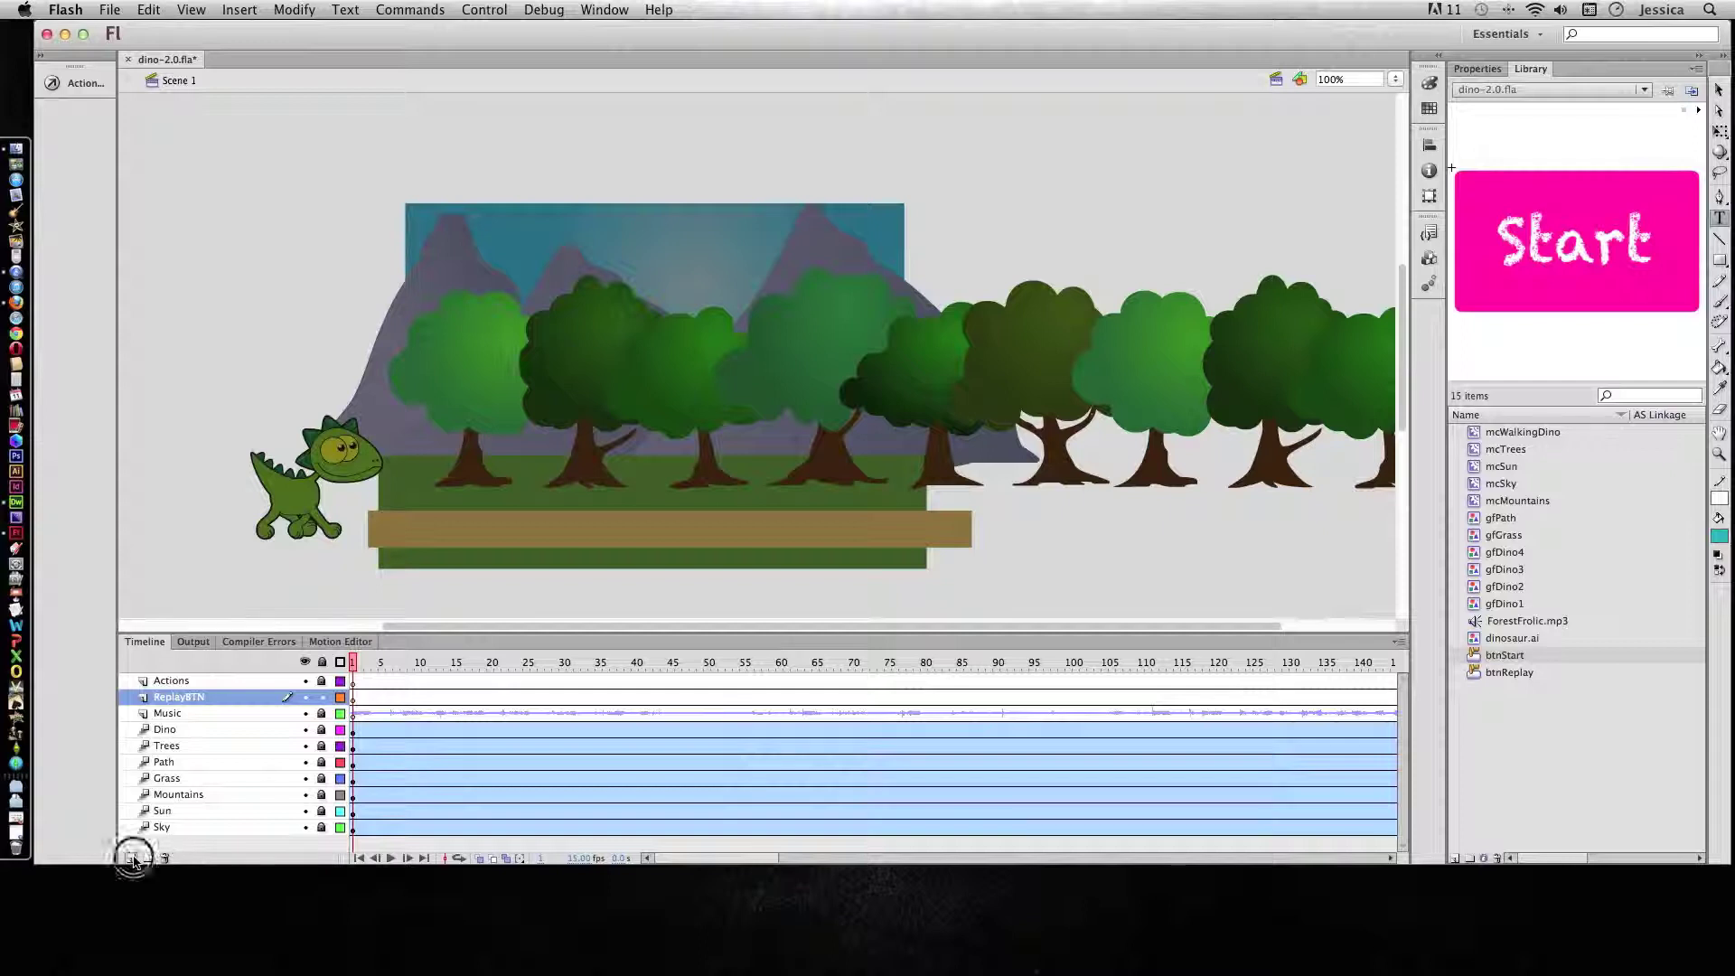
{"action": "double_click", "coordinate": [170, 697]}
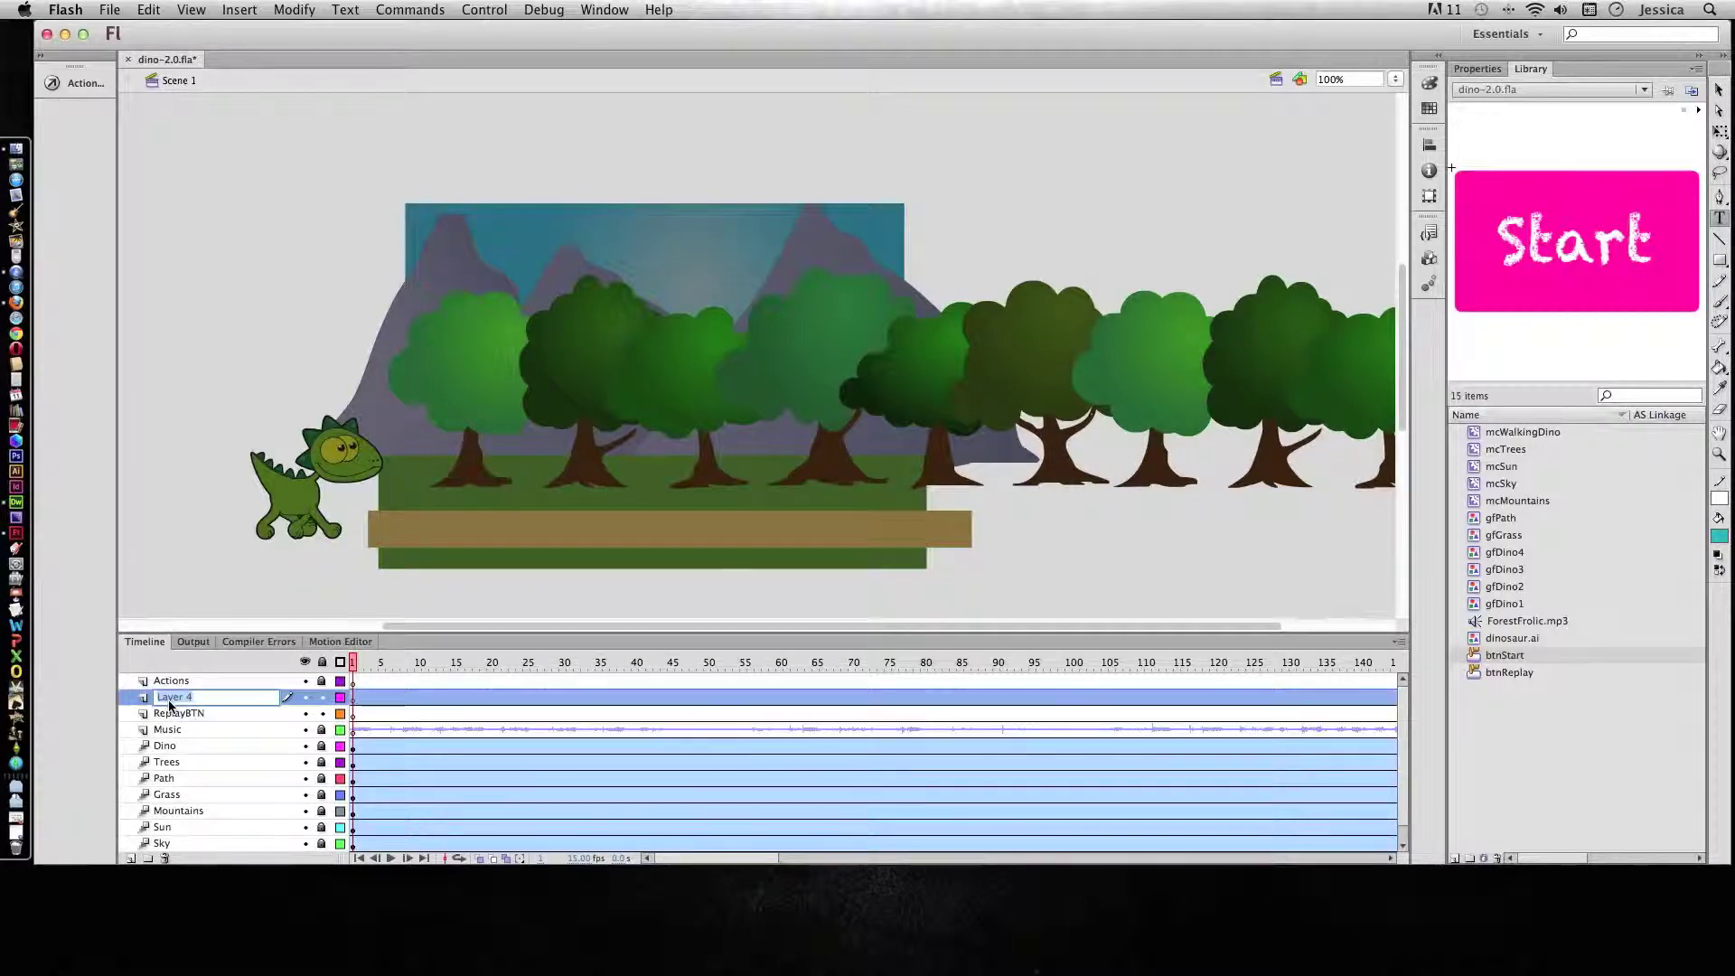
{"action": "type", "text": "StartBTN"}
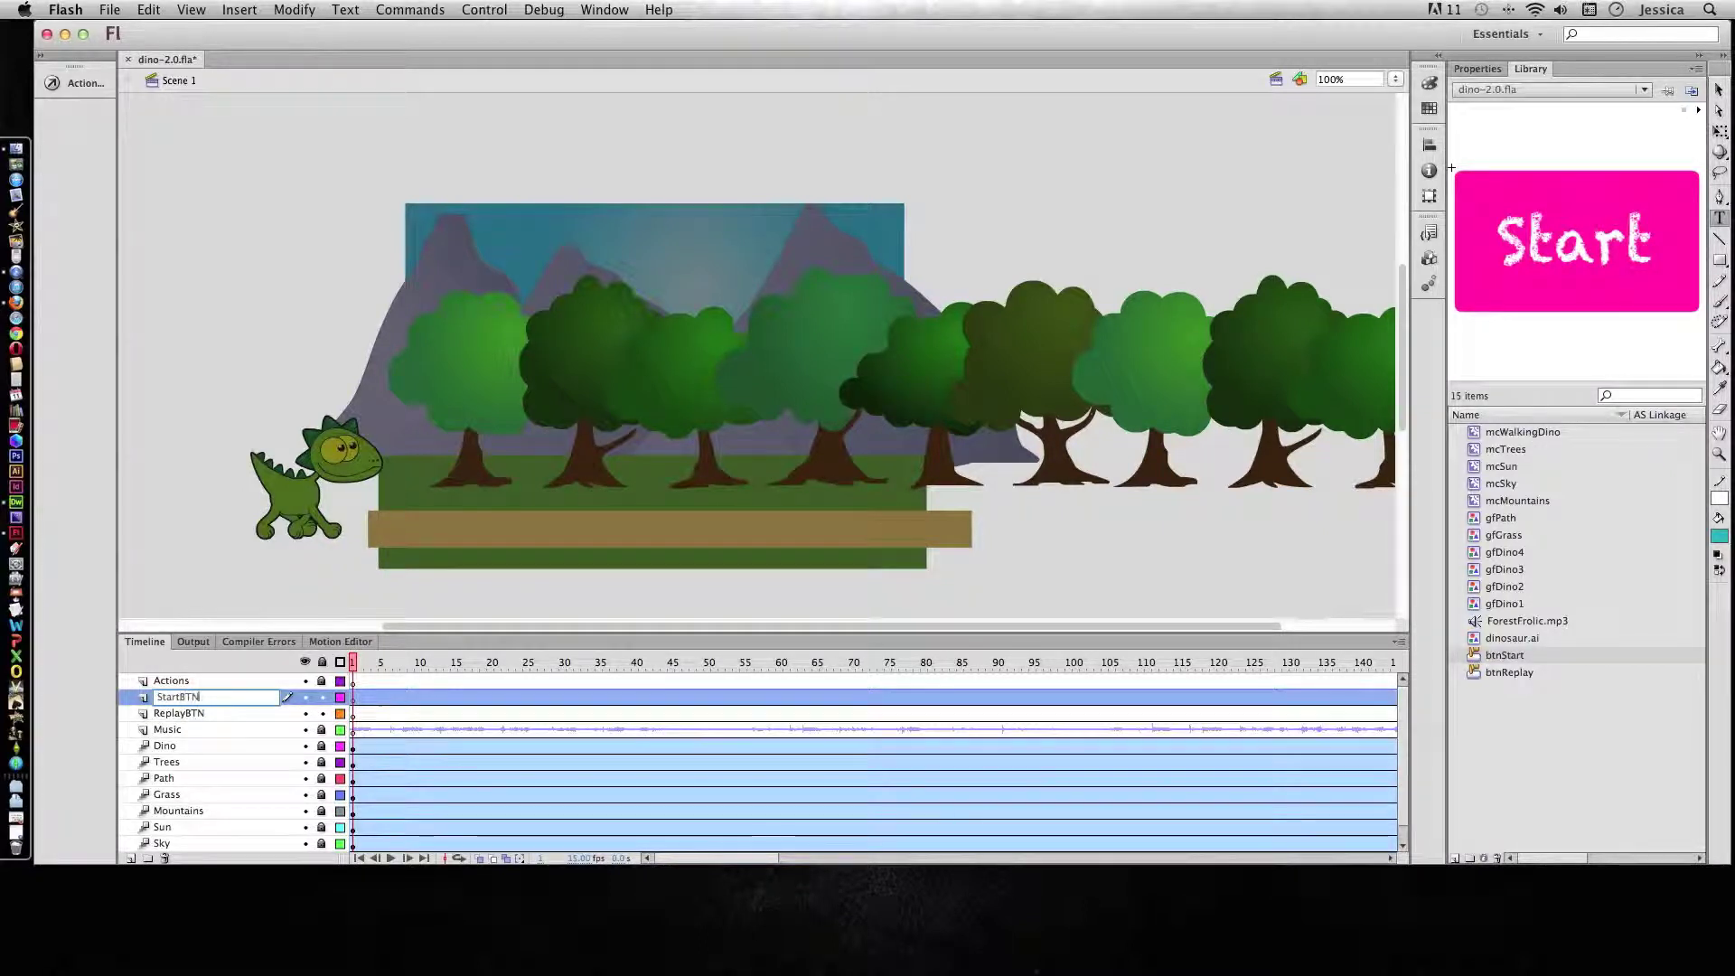
{"action": "left_click", "coordinate": [356, 699]}
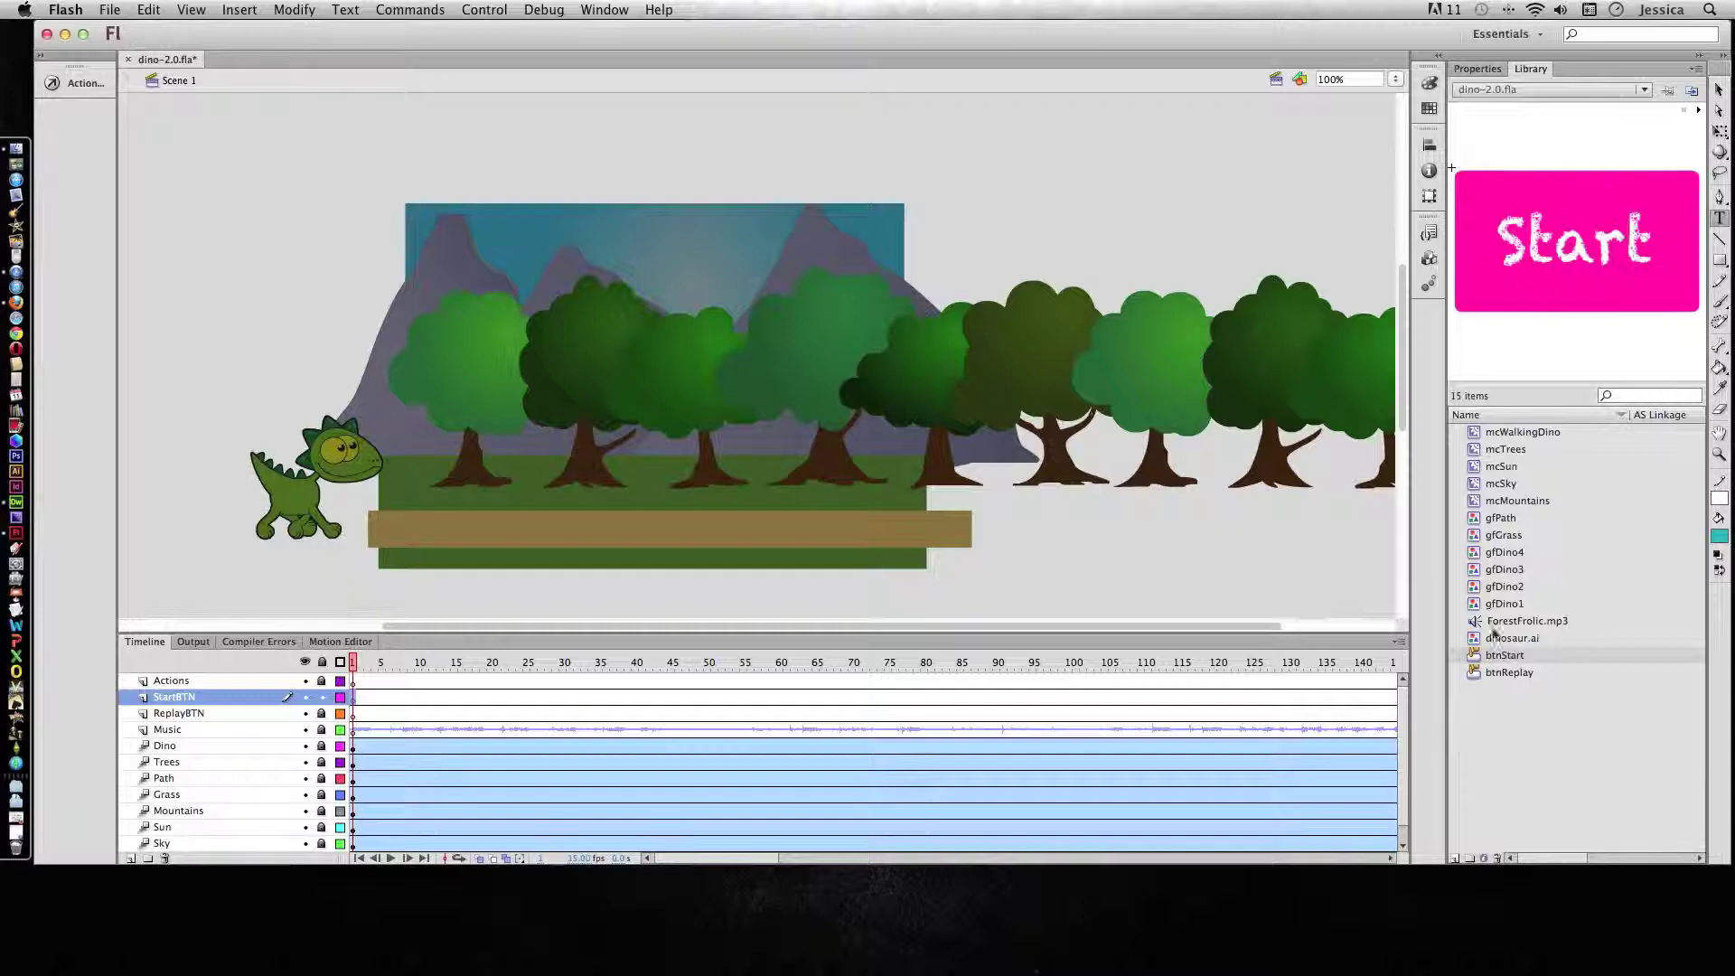
{"action": "left_click_drag", "start_coordinate": [1479, 659], "coordinate": [705, 443]}
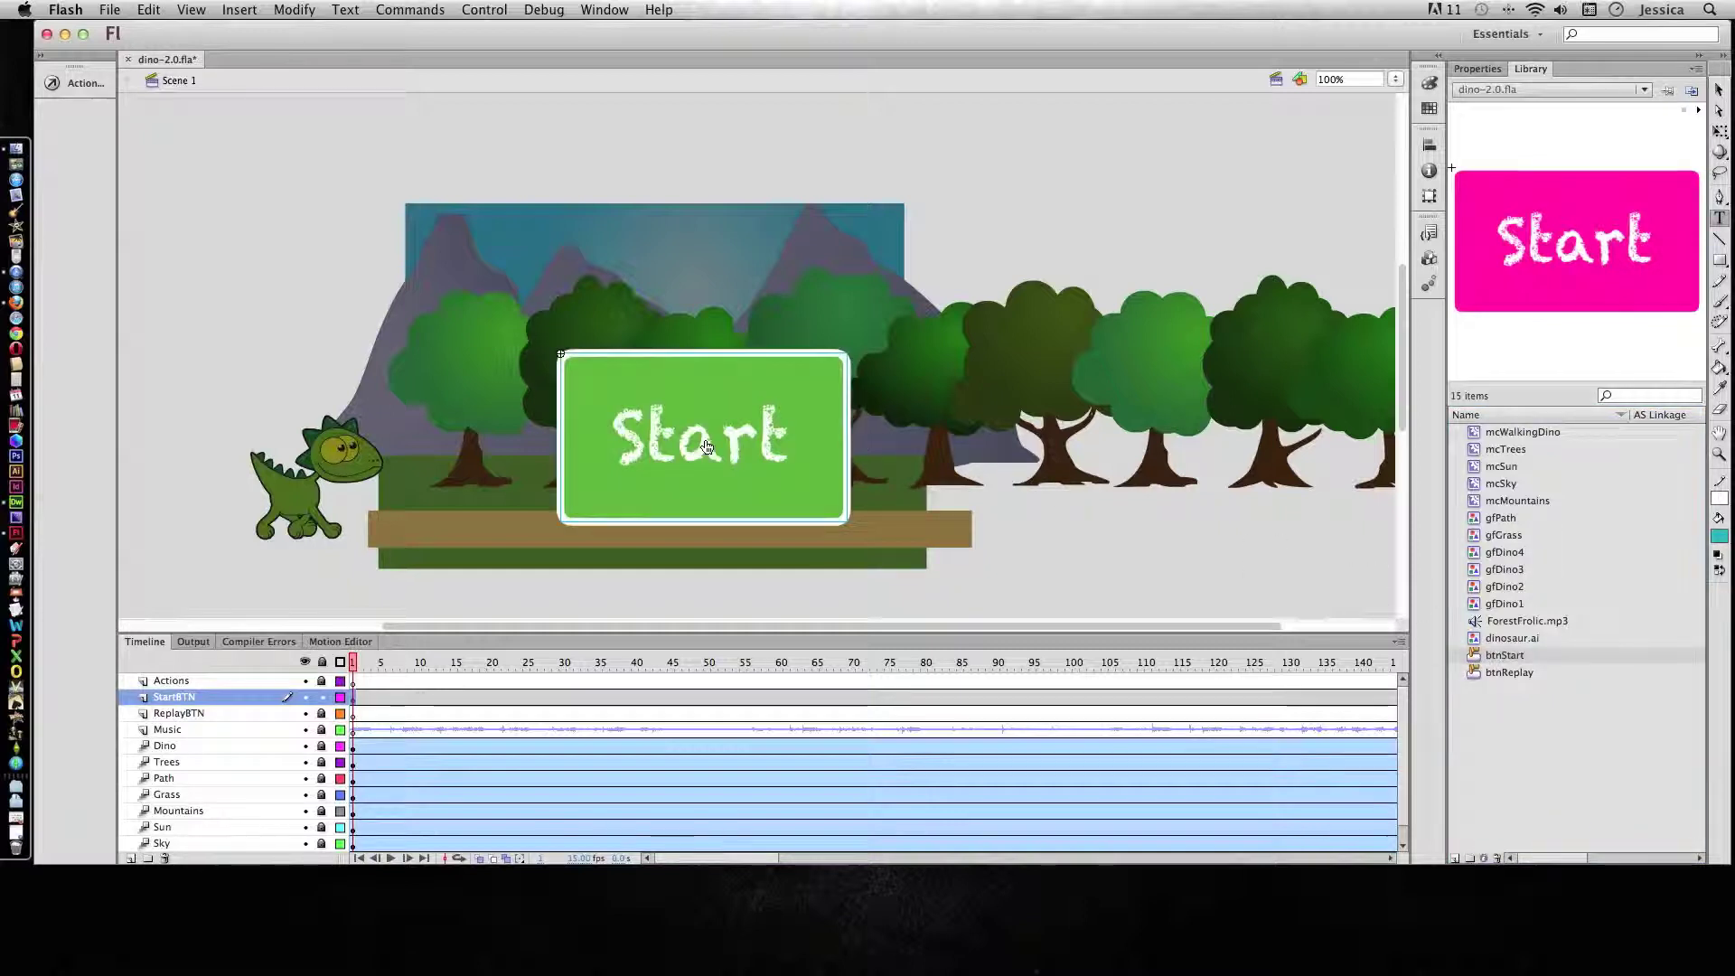
Disable Enable Simple Buttons, nudge the Start button up-left, and scrub to frame 200
{"action": "left_click", "coordinate": [486, 9]}
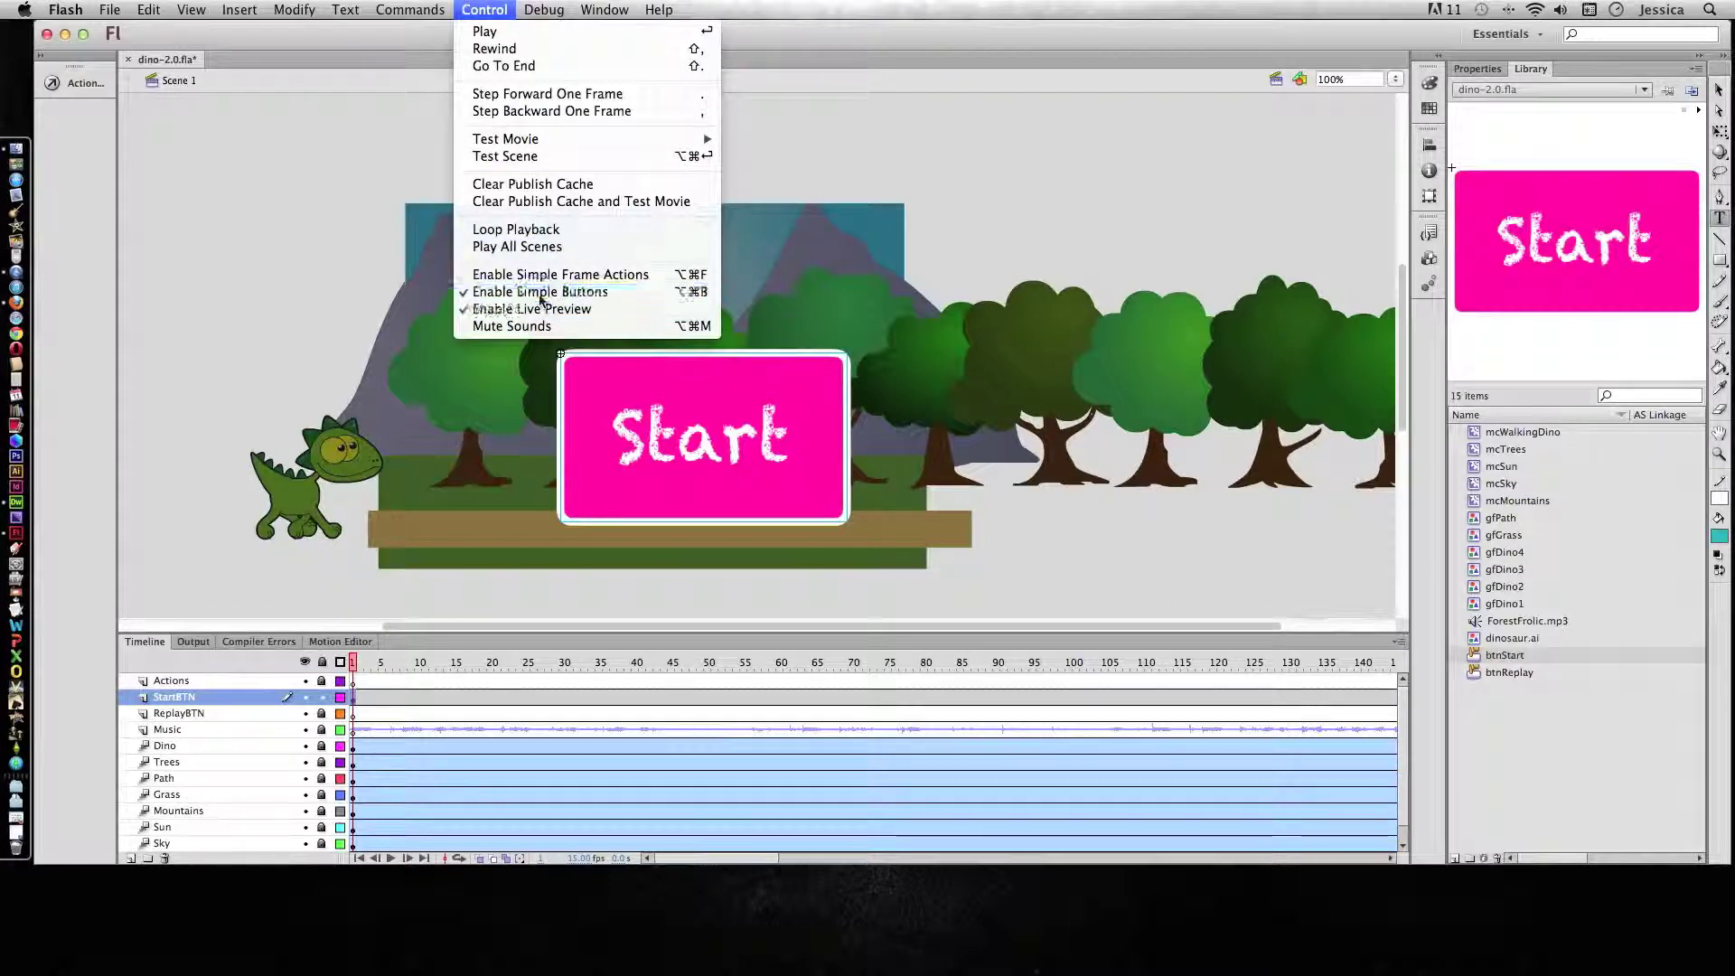
{"action": "left_click", "coordinate": [543, 291]}
{"action": "left_click", "coordinate": [1718, 89]}
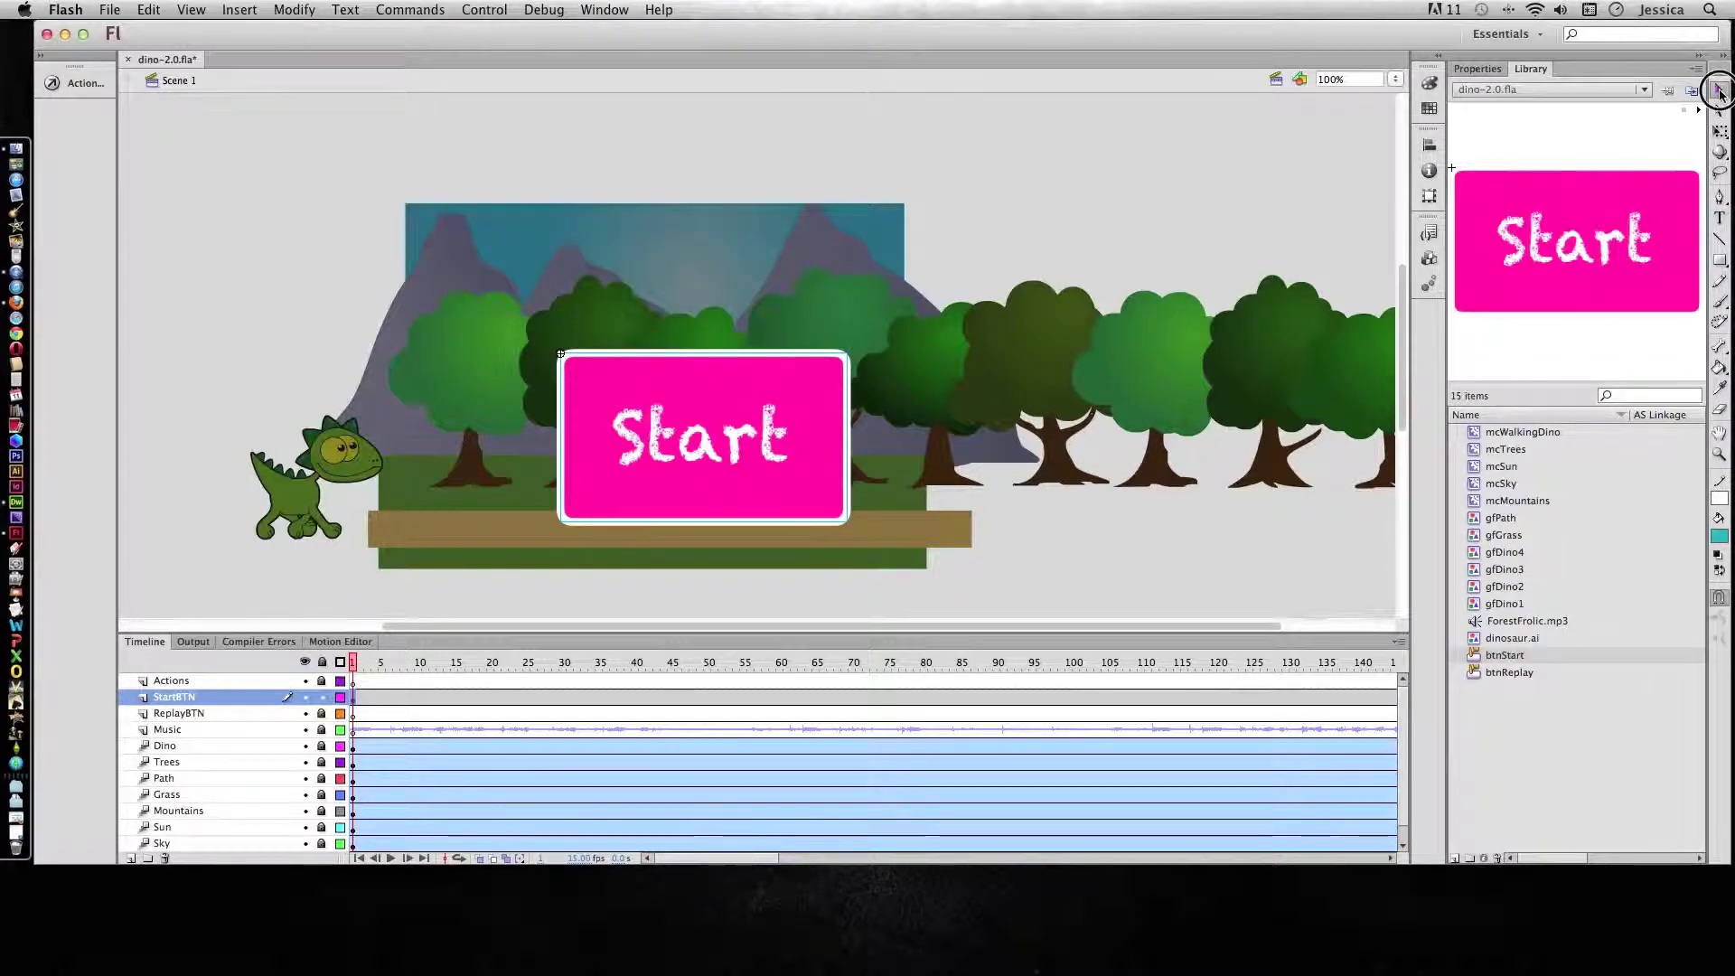
{"action": "left_click_drag", "start_coordinate": [713, 406], "coordinate": [678, 361]}
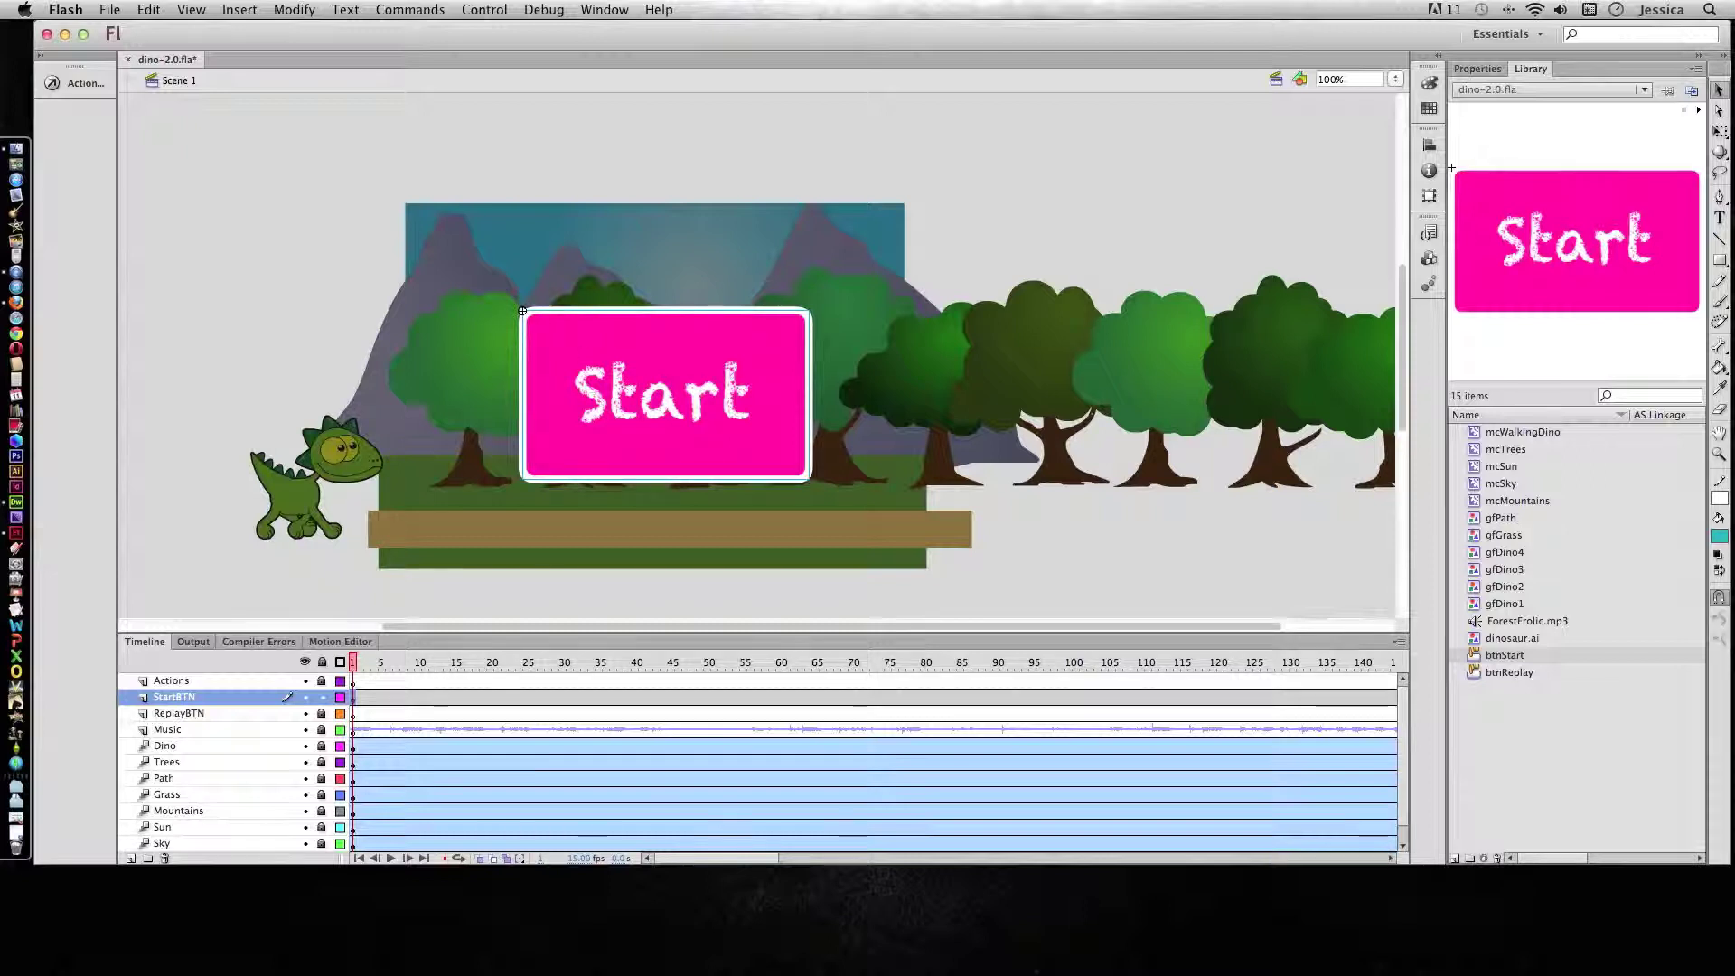
{"action": "mouse_move", "coordinate": [353, 661]}
{"action": "left_mouse_down"}
{"action": "mouse_move", "coordinate": [1116, 662]}
{"action": "mouse_move", "coordinate": [1267, 692]}
{"action": "left_mouse_up"}
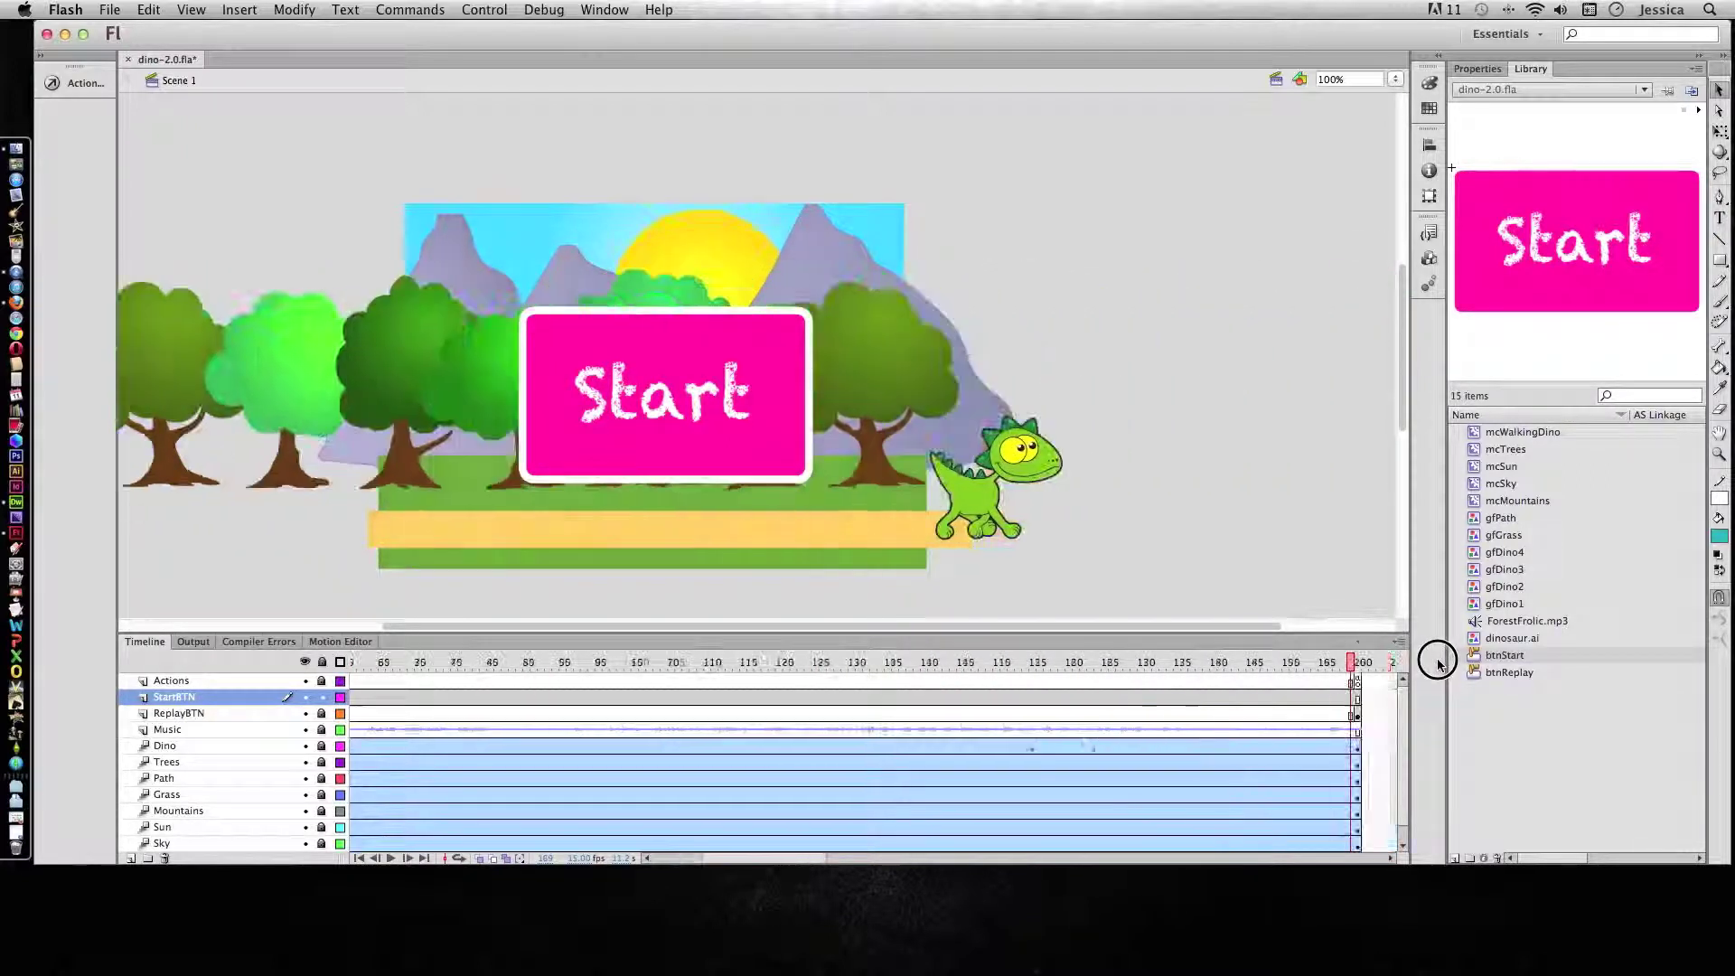
Unlock ReplayBTN and select the Replay button to show its position, x 102.95, y 105
{"action": "left_click", "coordinate": [1143, 715]}
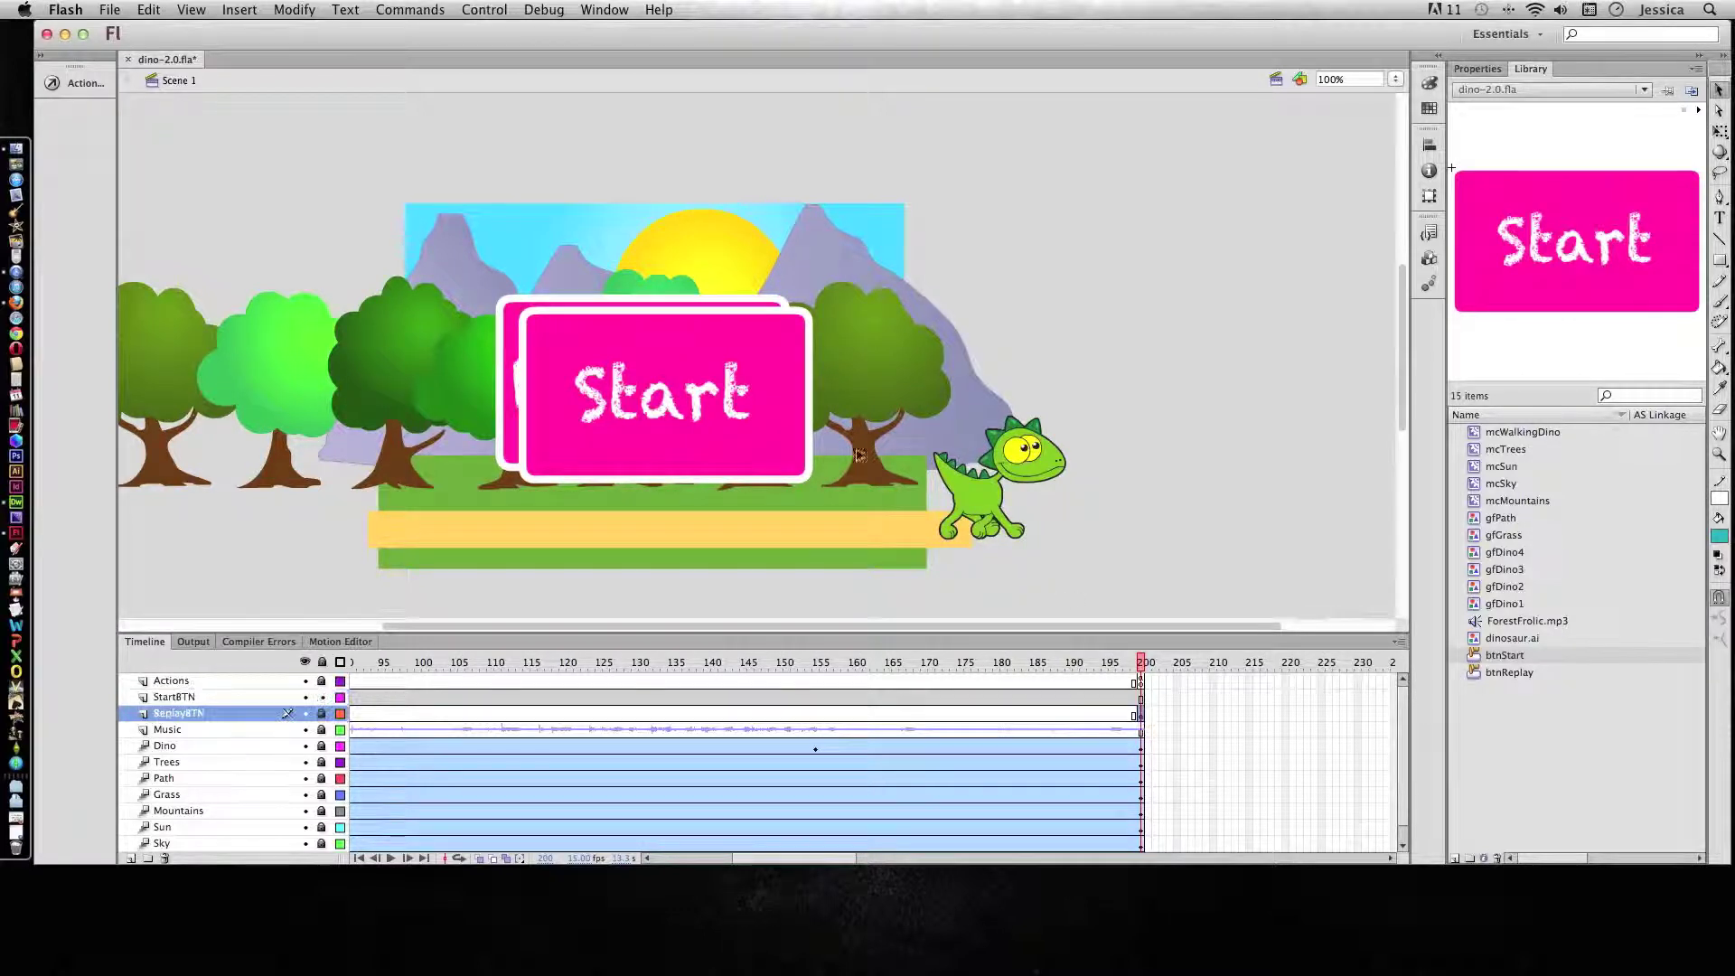
{"action": "left_click", "coordinate": [321, 713]}
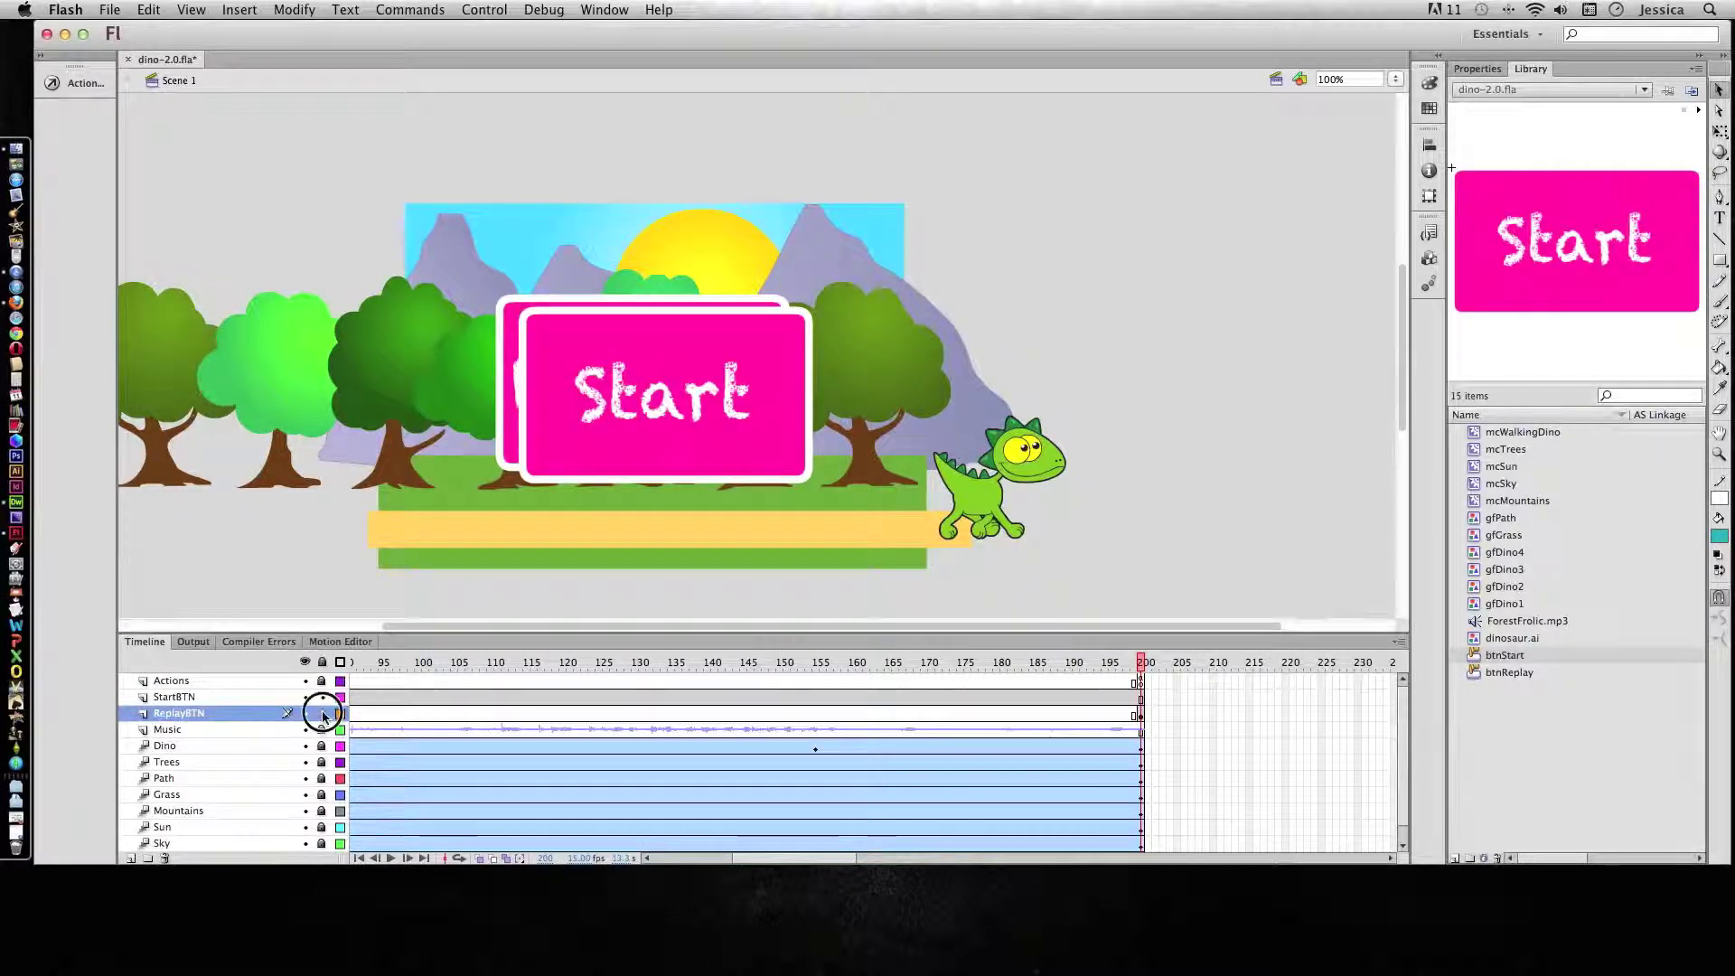
{"action": "left_click", "coordinate": [510, 379]}
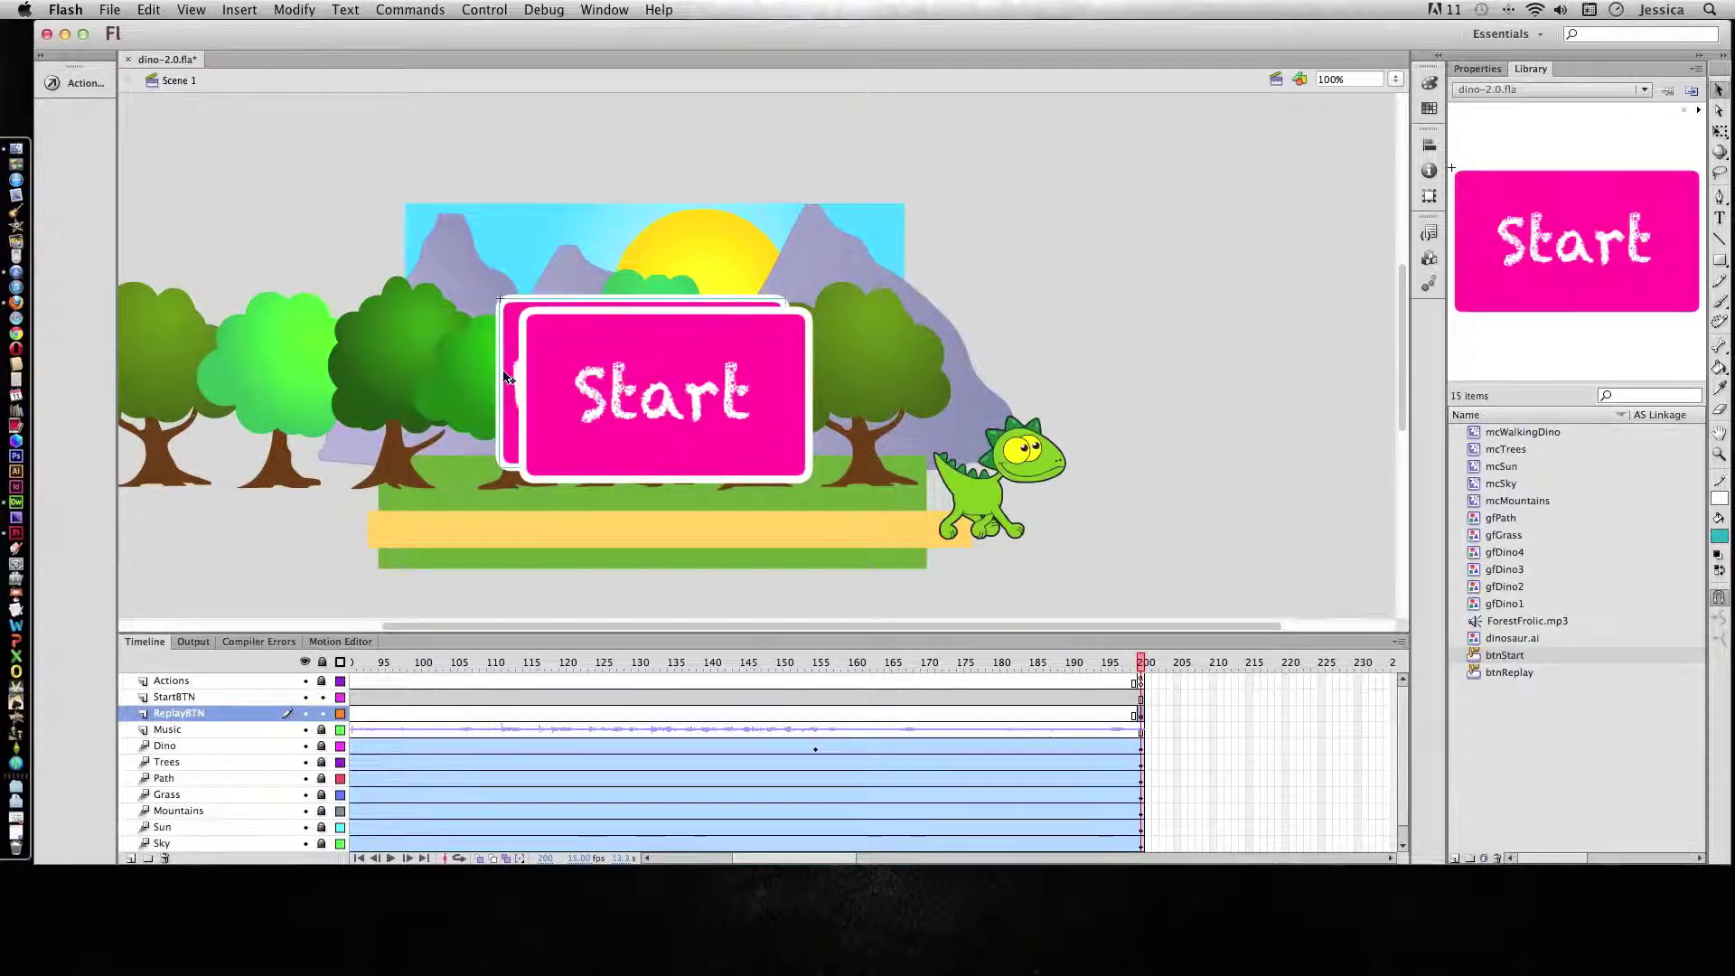
{"action": "left_click", "coordinate": [1475, 67]}
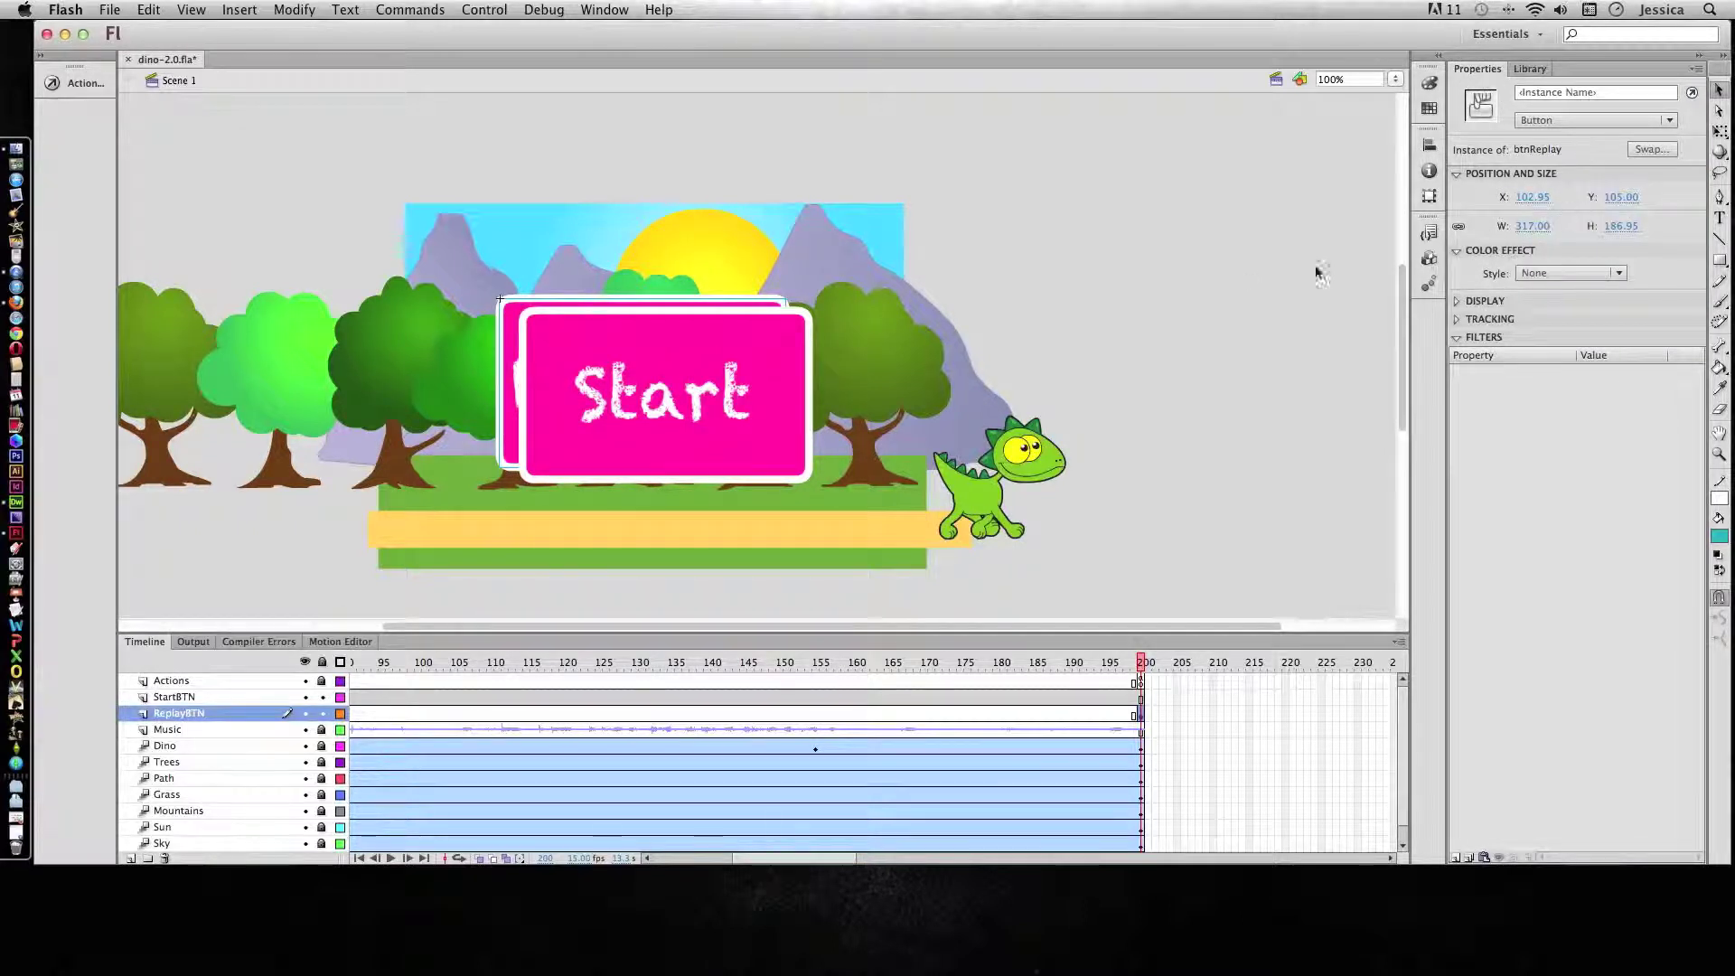
Set the Start button's Properties position to X 102.95 and Y 105
{"action": "left_click", "coordinate": [647, 403]}
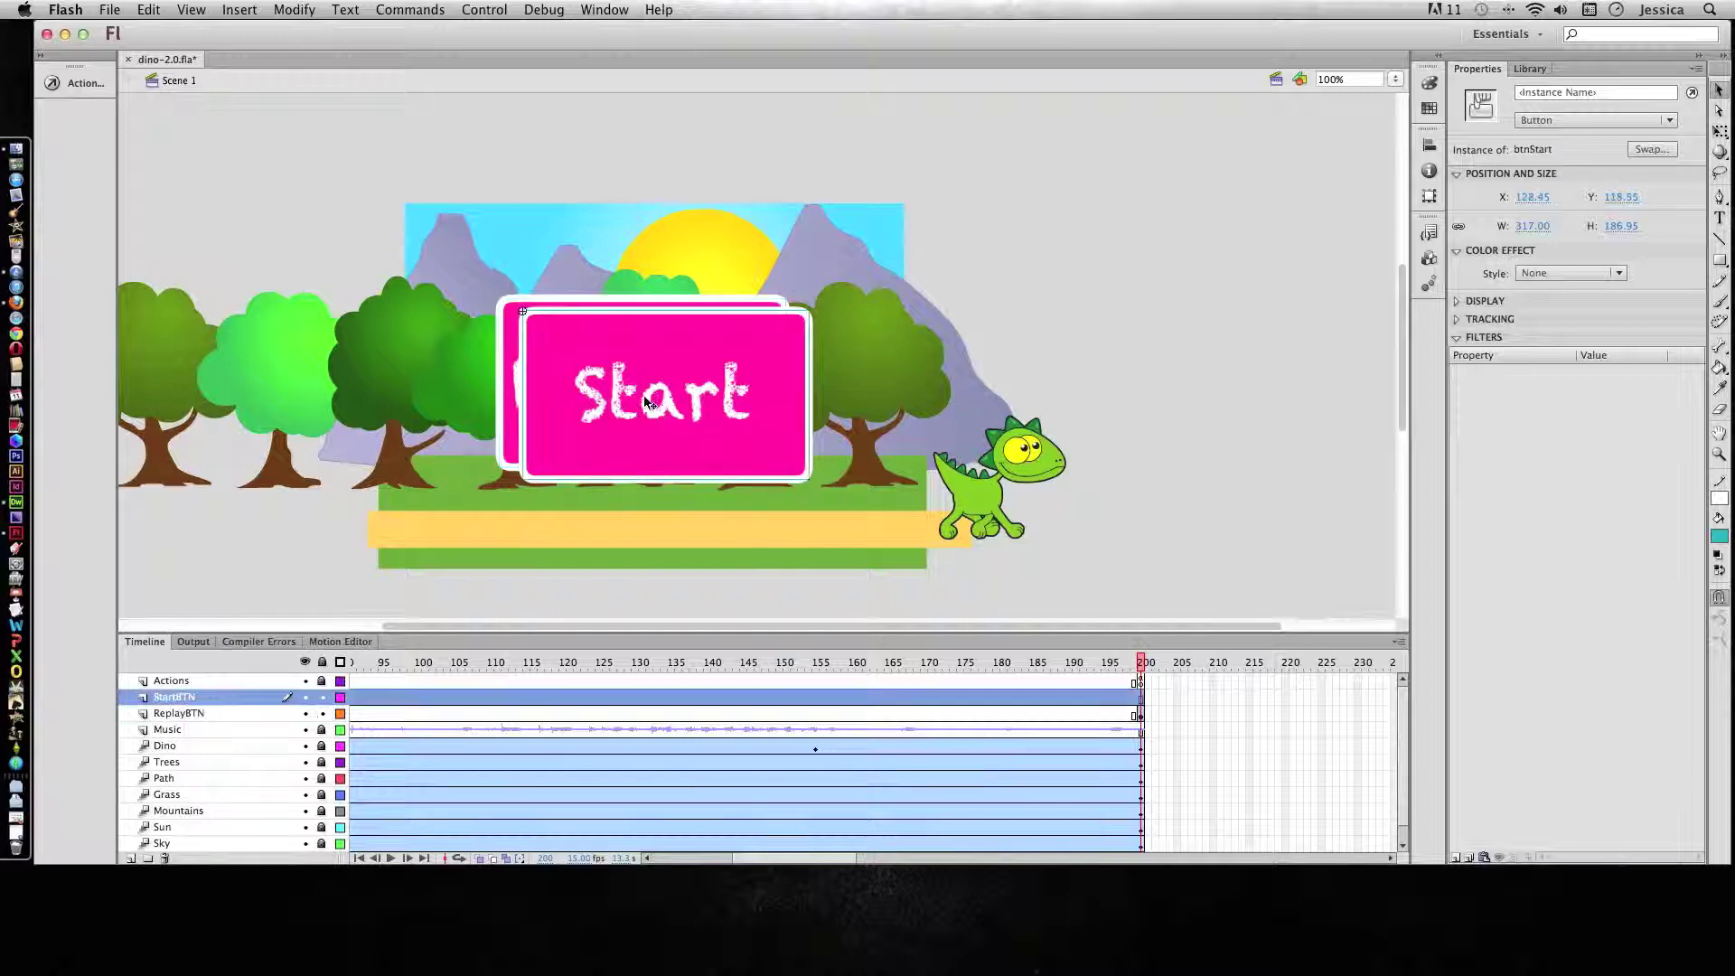
{"action": "left_click", "coordinate": [1533, 197]}
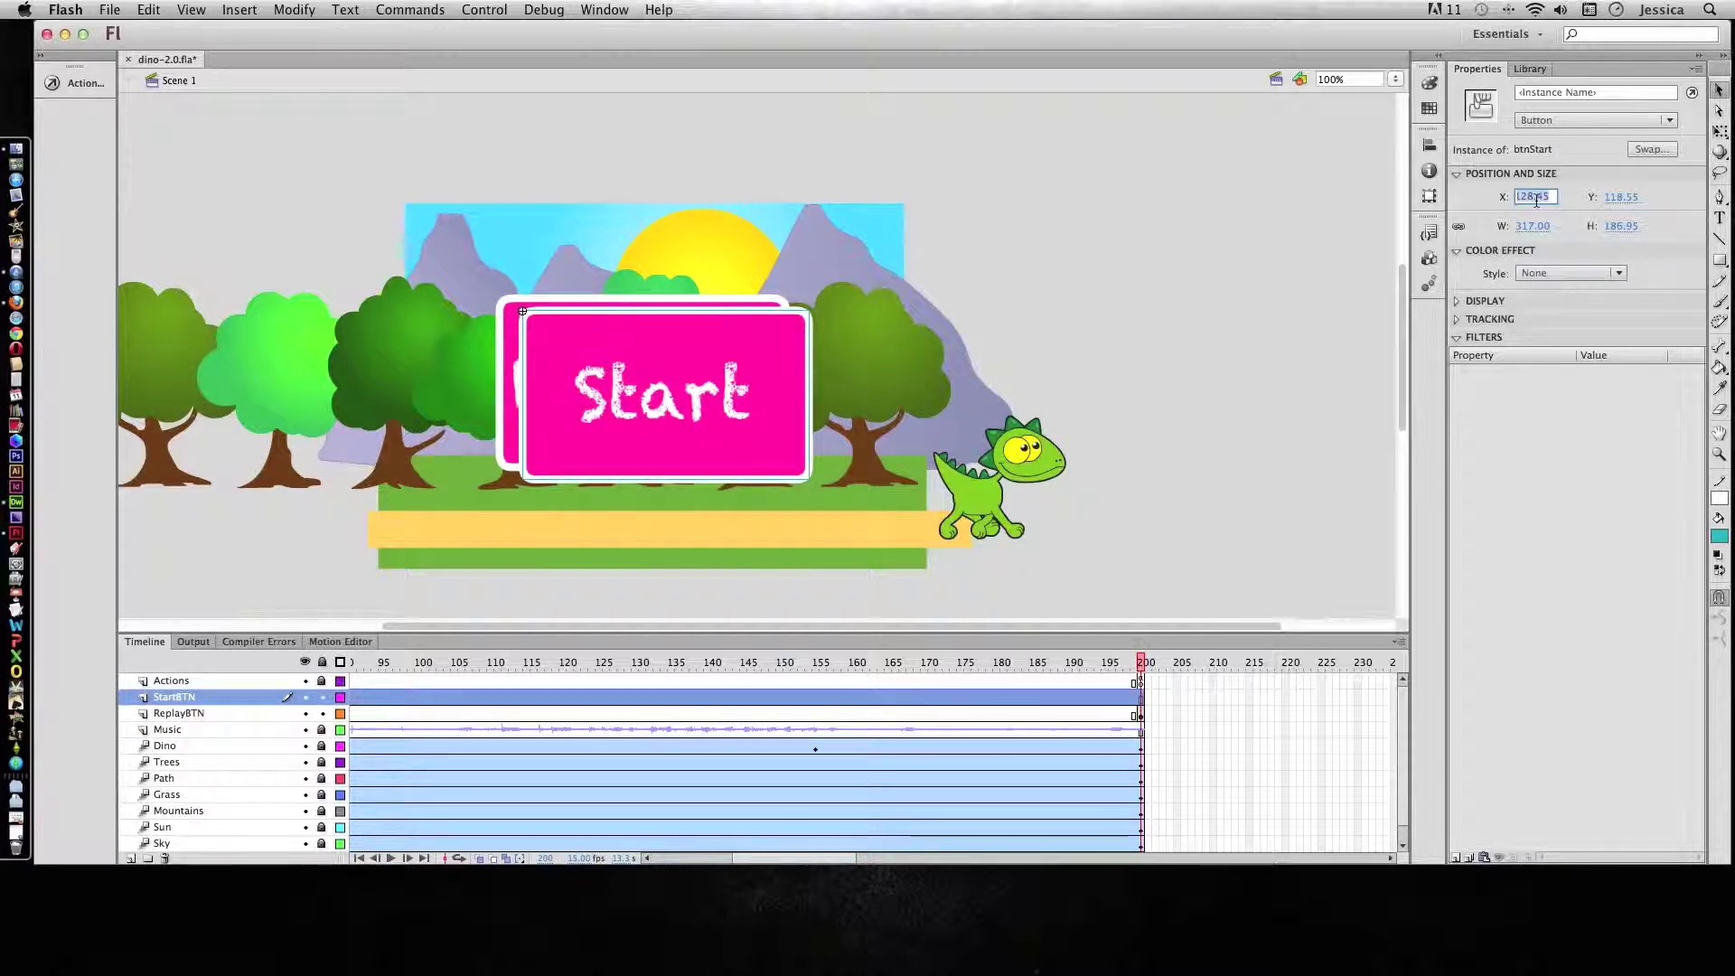
{"action": "type", "text": "102"}
{"action": "type", "text": ".5"}
{"action": "key", "text": "Return"}
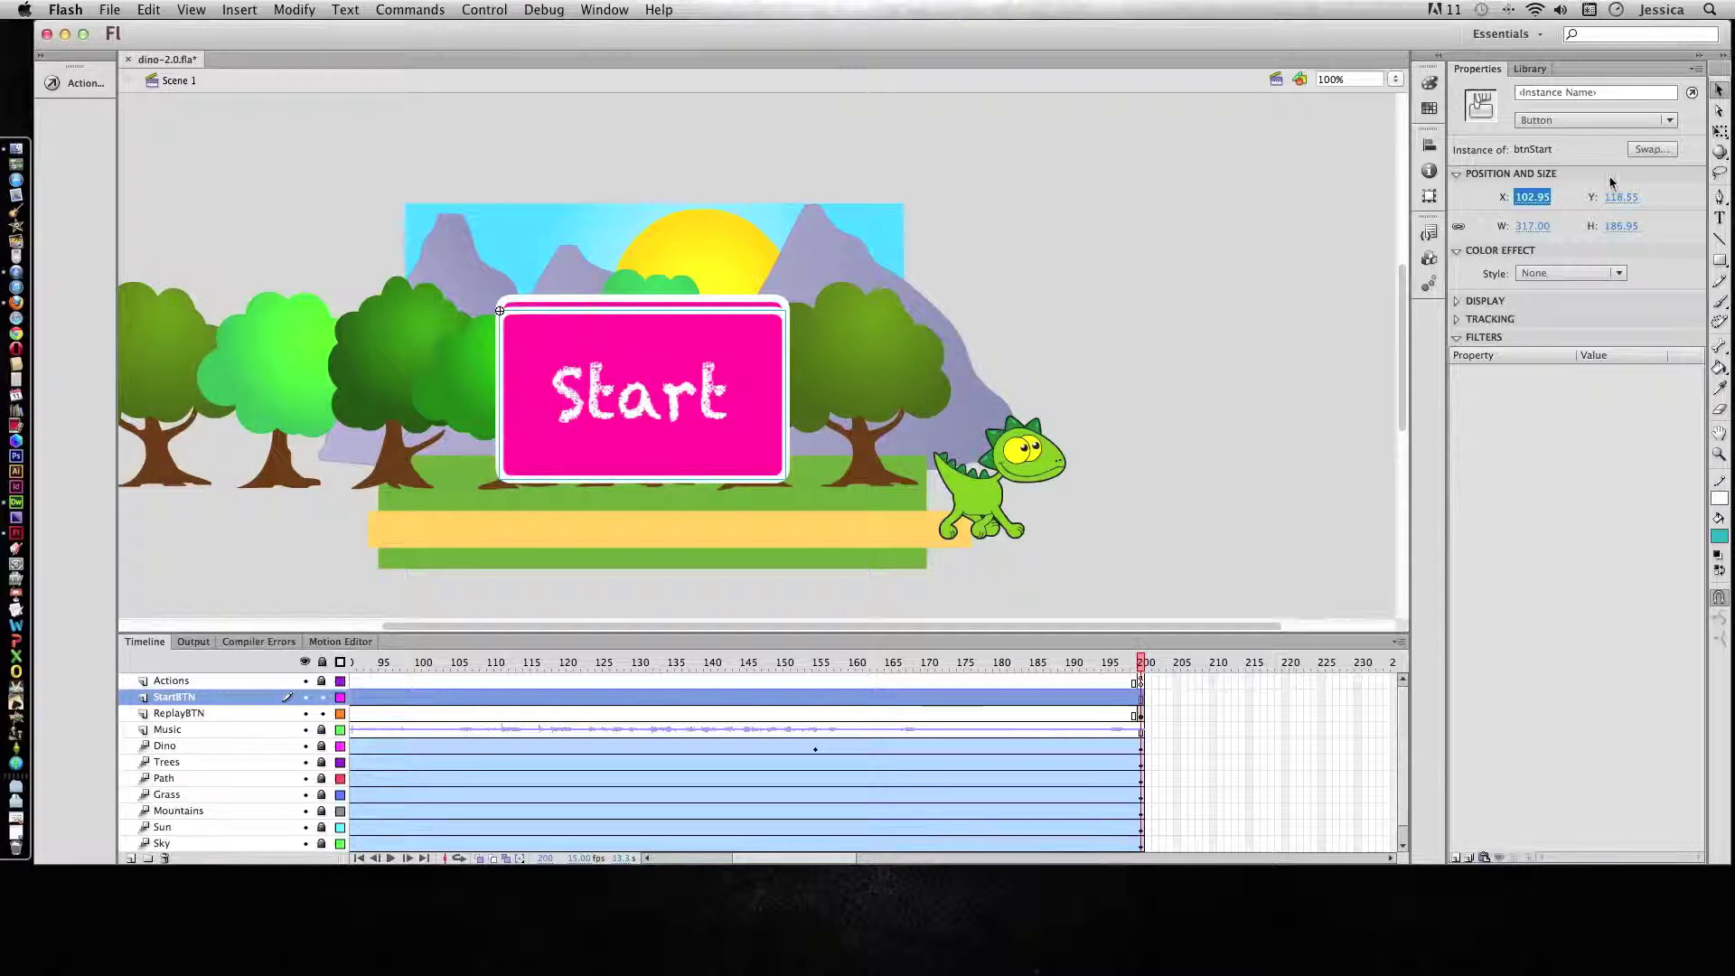
{"action": "left_click", "coordinate": [1621, 197]}
{"action": "type", "text": "105.0"}
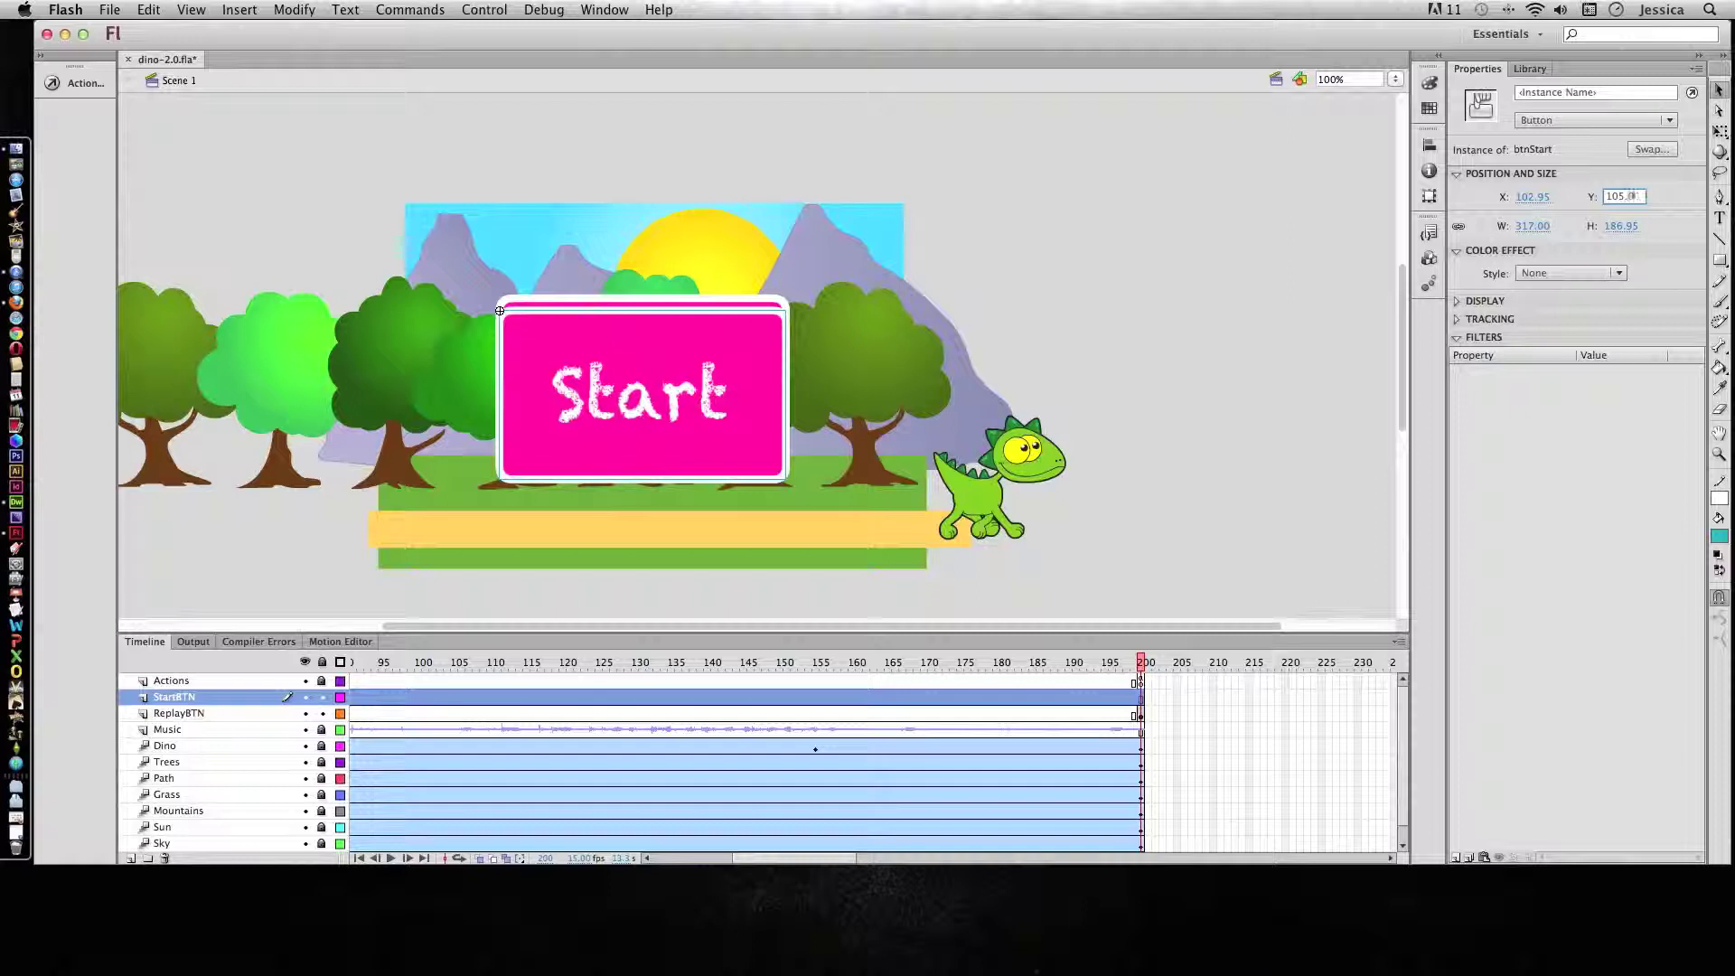
{"action": "key", "text": "Return"}
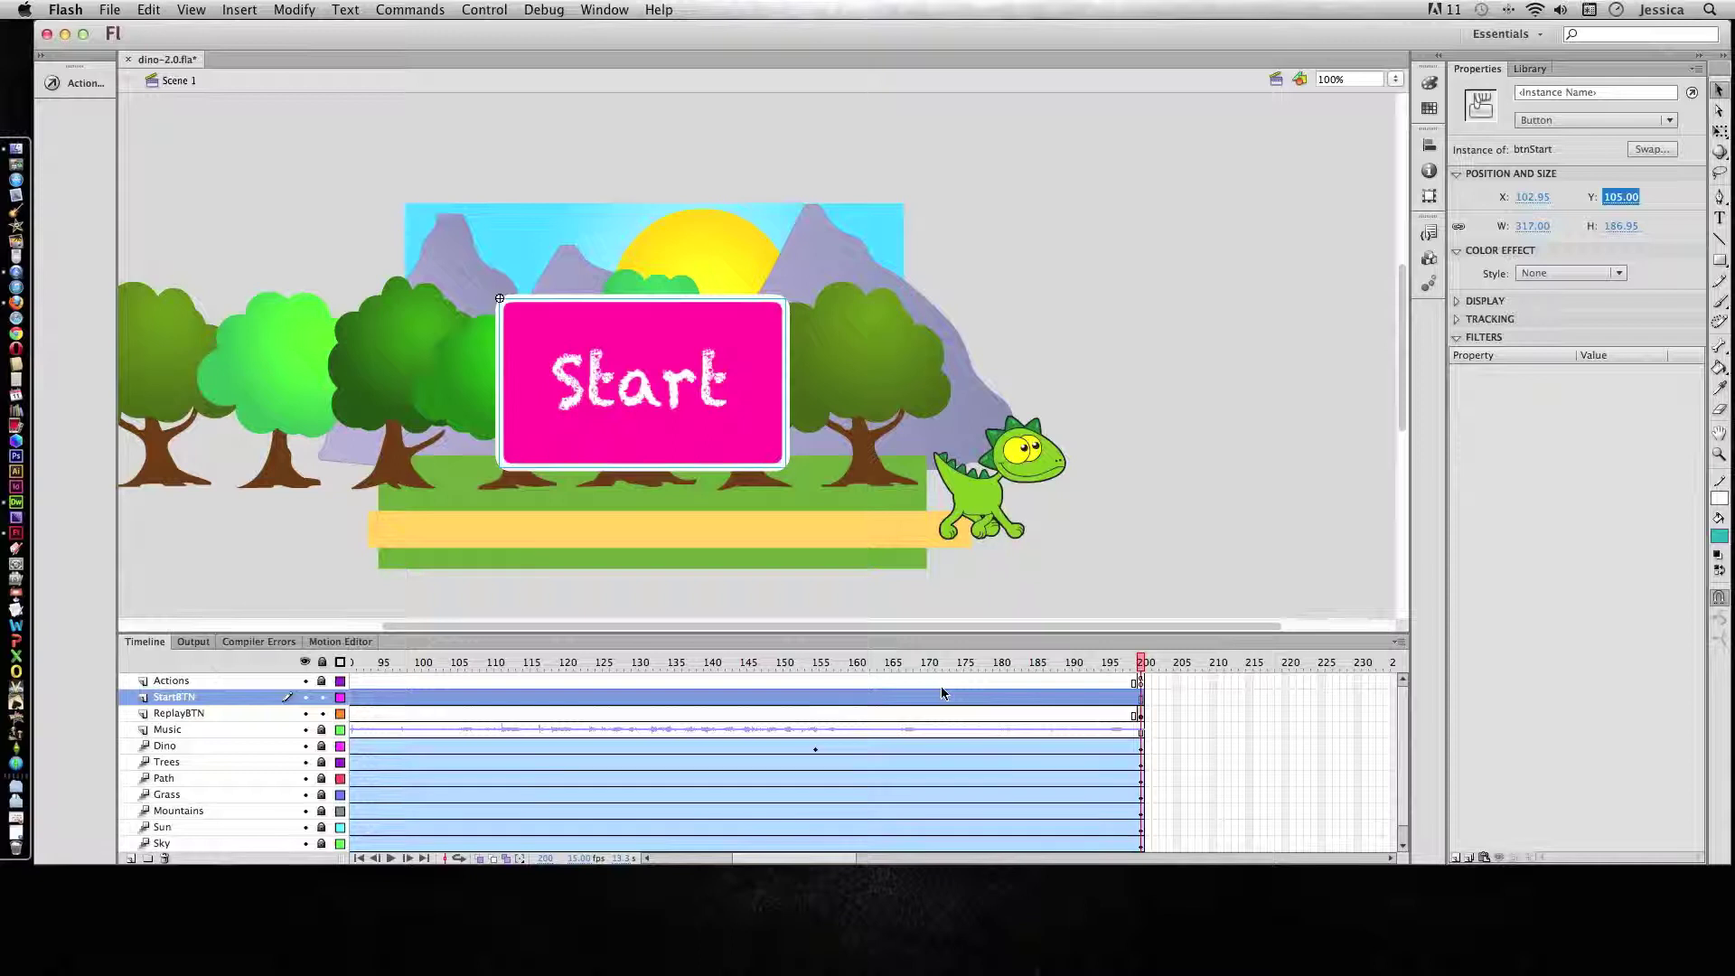
Check a later StartBTN frame, then return to the timeline's first frame
{"action": "left_click", "coordinate": [1009, 699]}
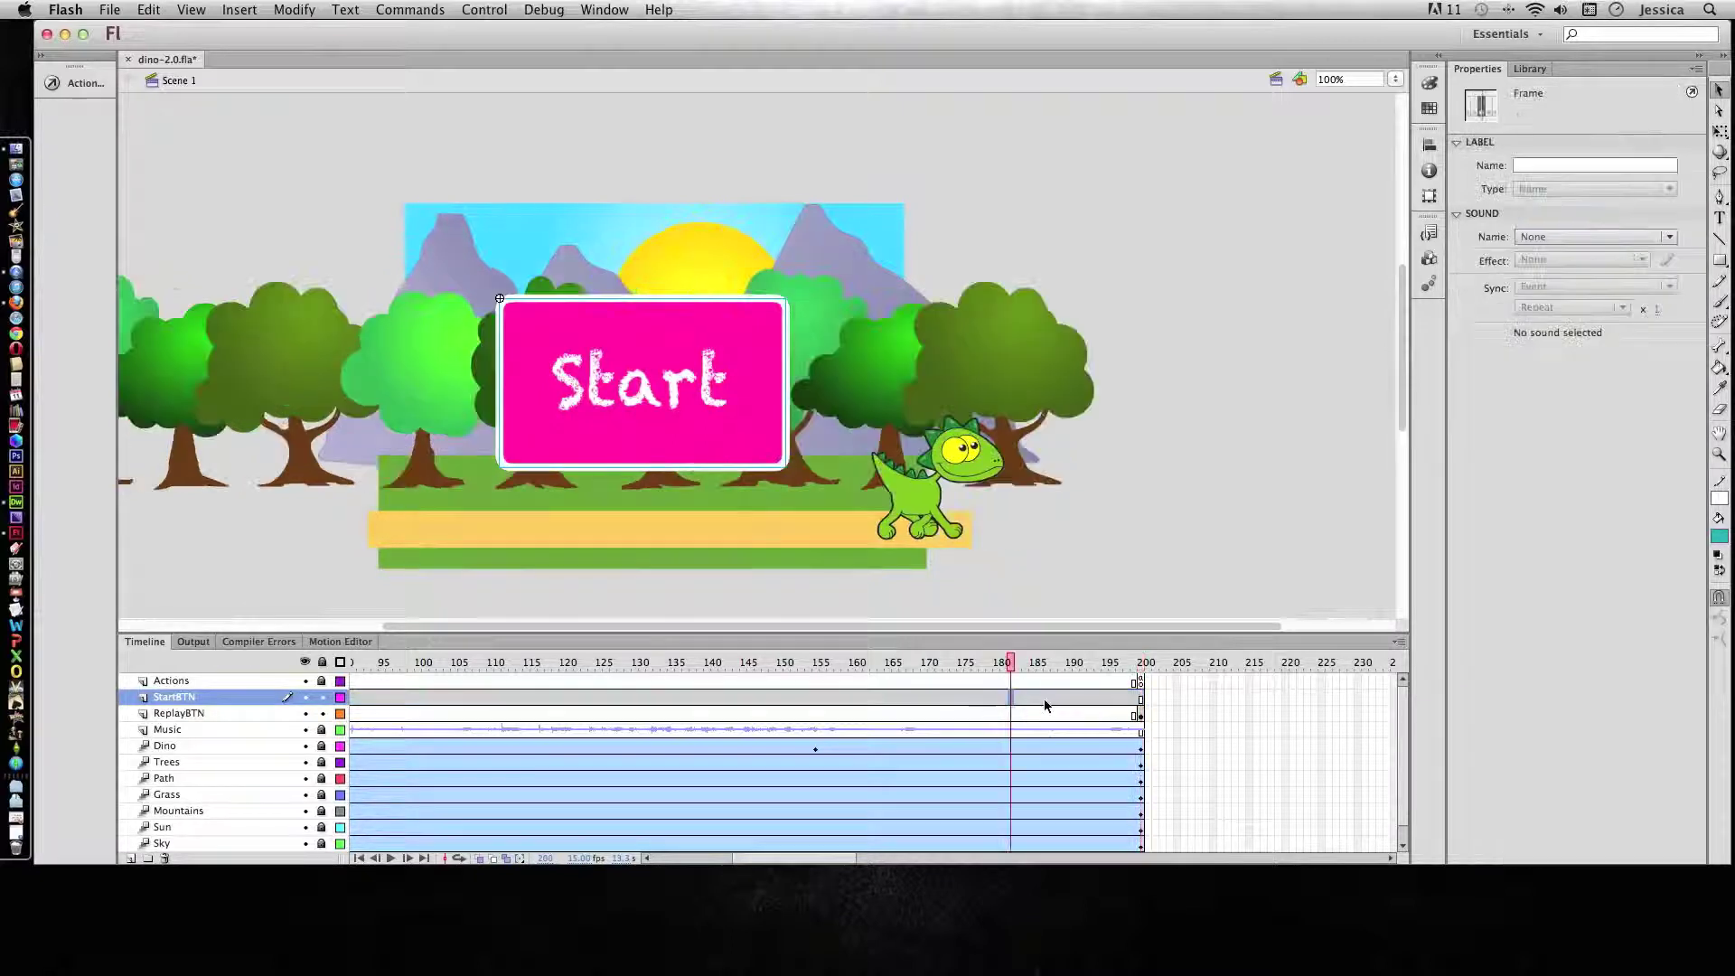
{"action": "left_click", "coordinate": [1141, 700]}
{"action": "key", "text": "Home"}
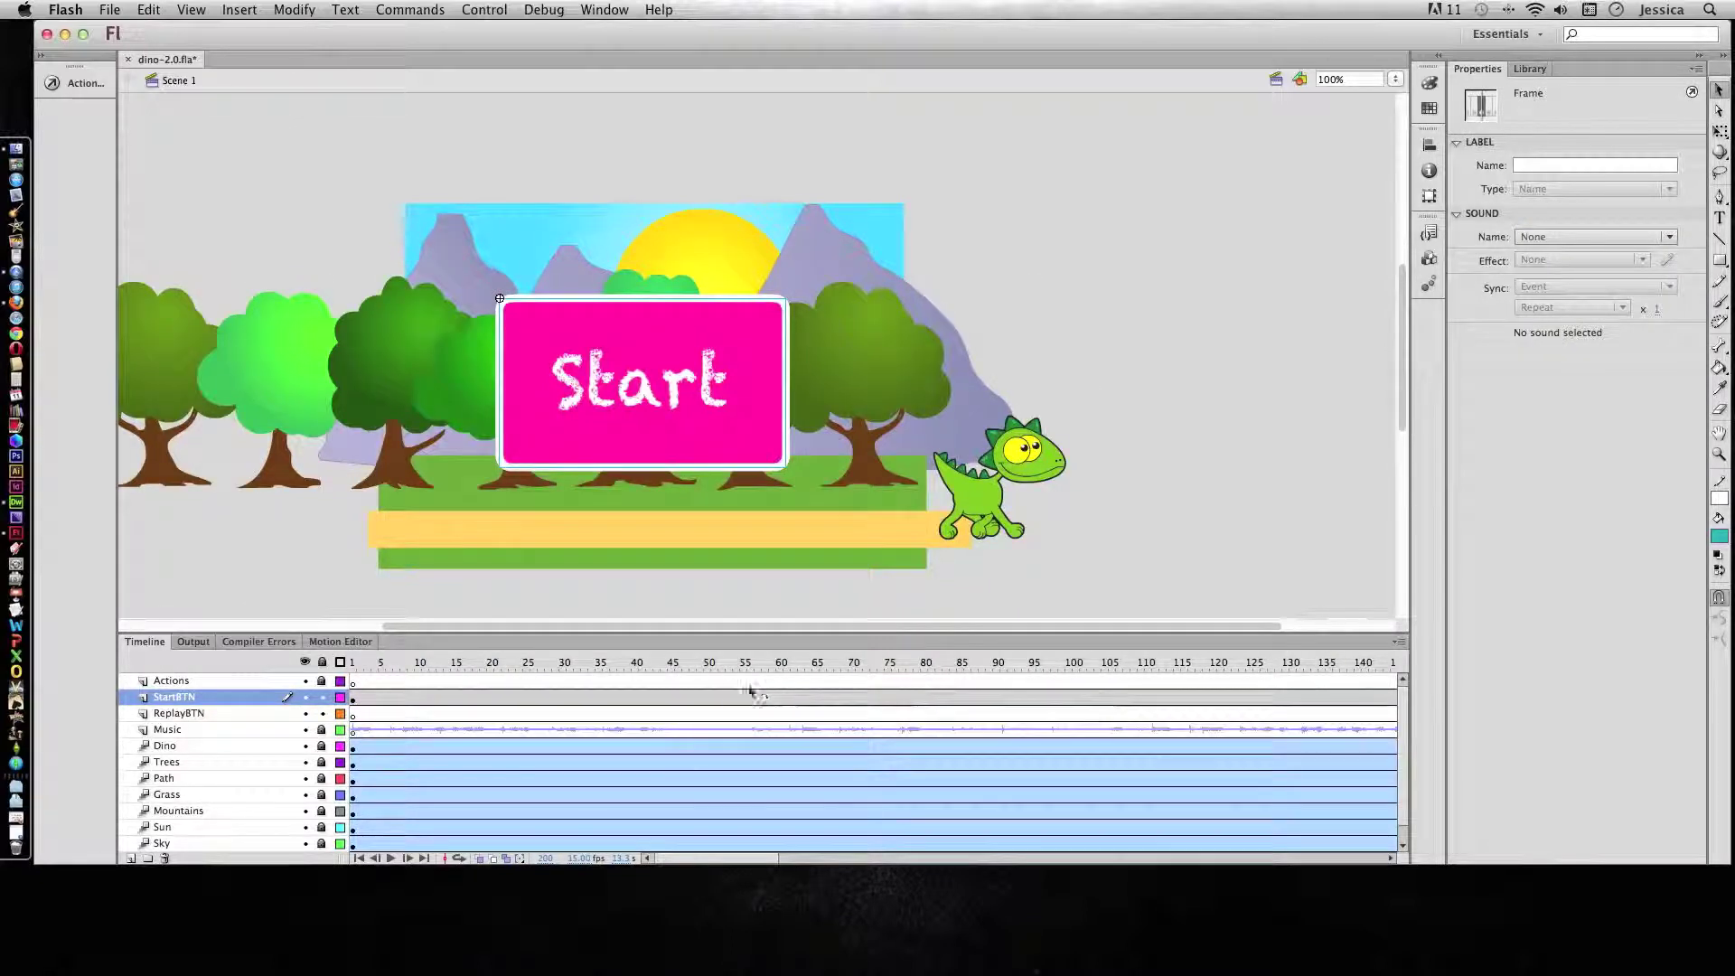
Remove StartBTN's frames after frame 1 and preview the opening frames
{"action": "left_click", "coordinate": [361, 698]}
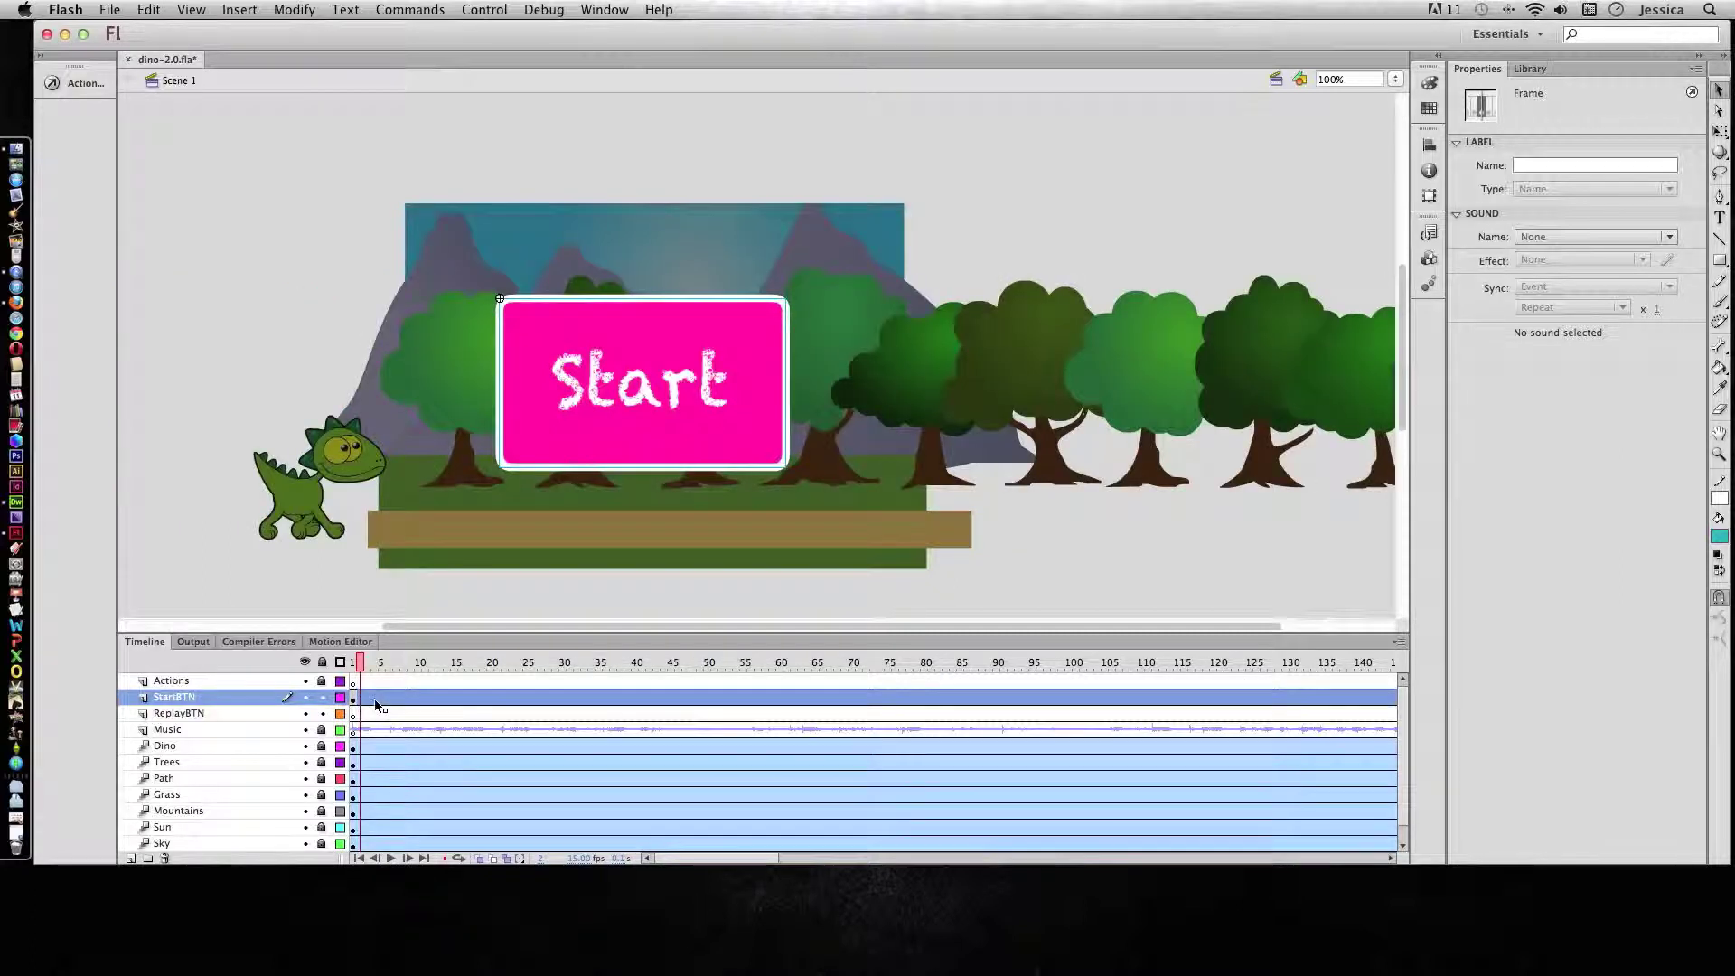
{"action": "right_click", "coordinate": [378, 699]}
{"action": "left_click", "coordinate": [441, 598]}
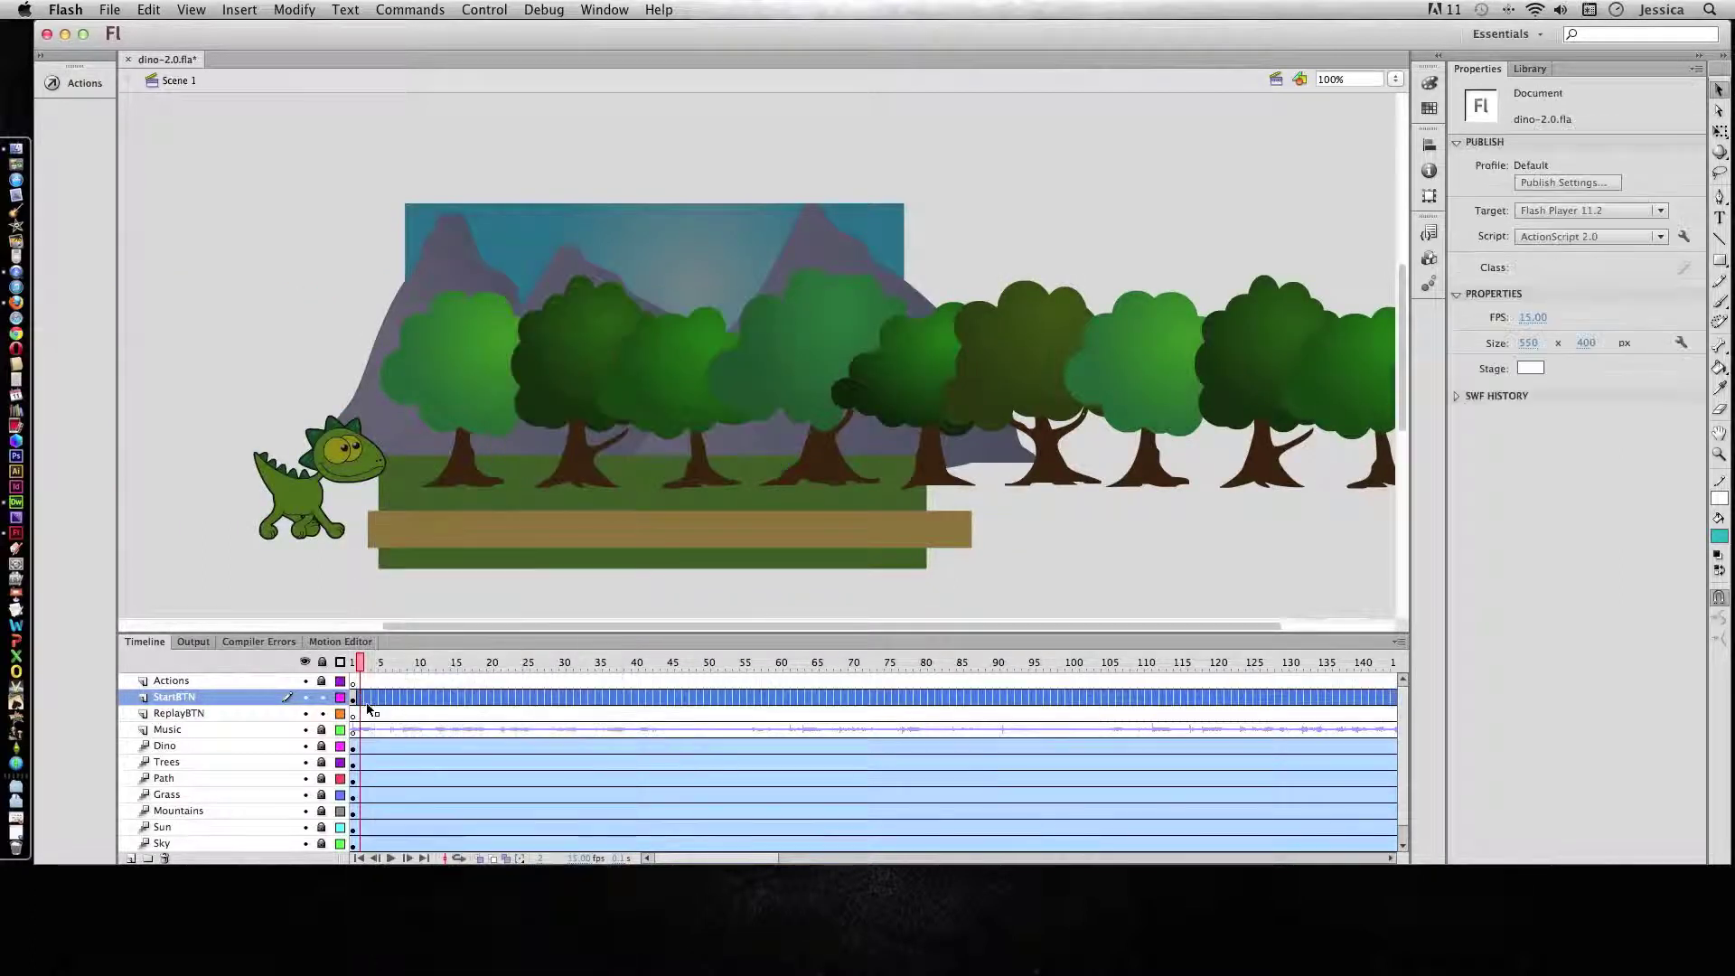
{"action": "left_click", "coordinate": [356, 700]}
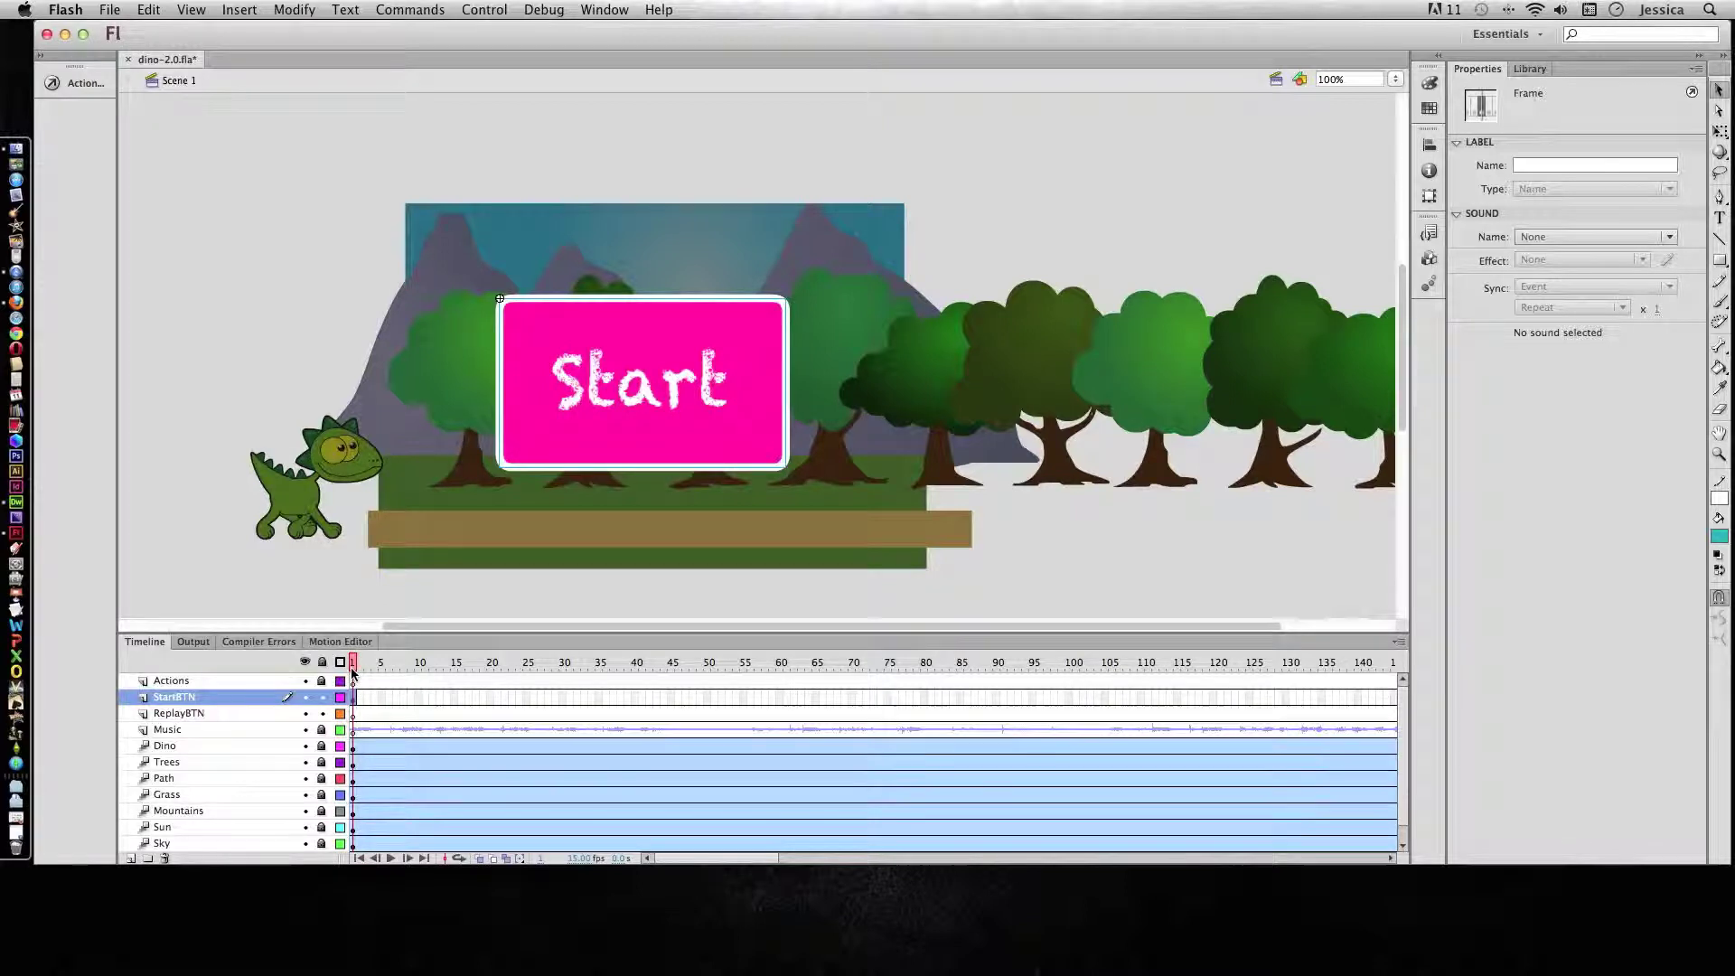
{"action": "mouse_move", "coordinate": [353, 673]}
{"action": "left_mouse_down"}
{"action": "mouse_move", "coordinate": [529, 663]}
{"action": "mouse_move", "coordinate": [342, 679]}
{"action": "left_mouse_up"}
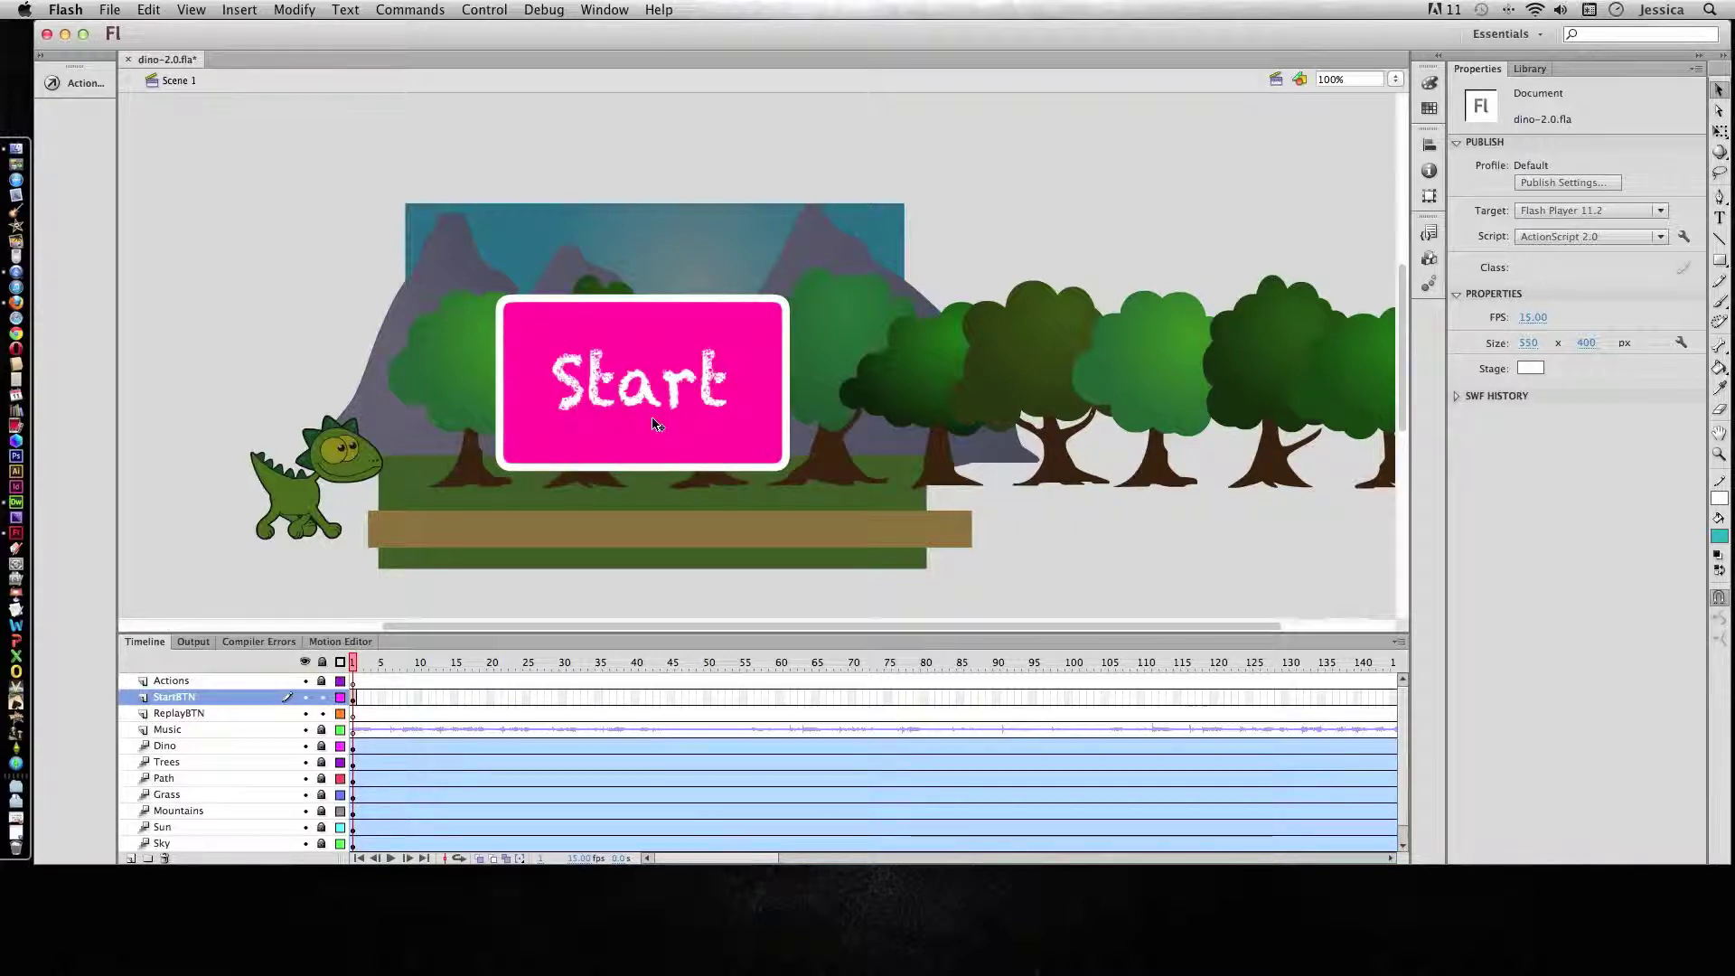
Show the Library, dismiss the mcSky menu, and right-click a gfDino symbol
{"action": "left_click", "coordinate": [1531, 69]}
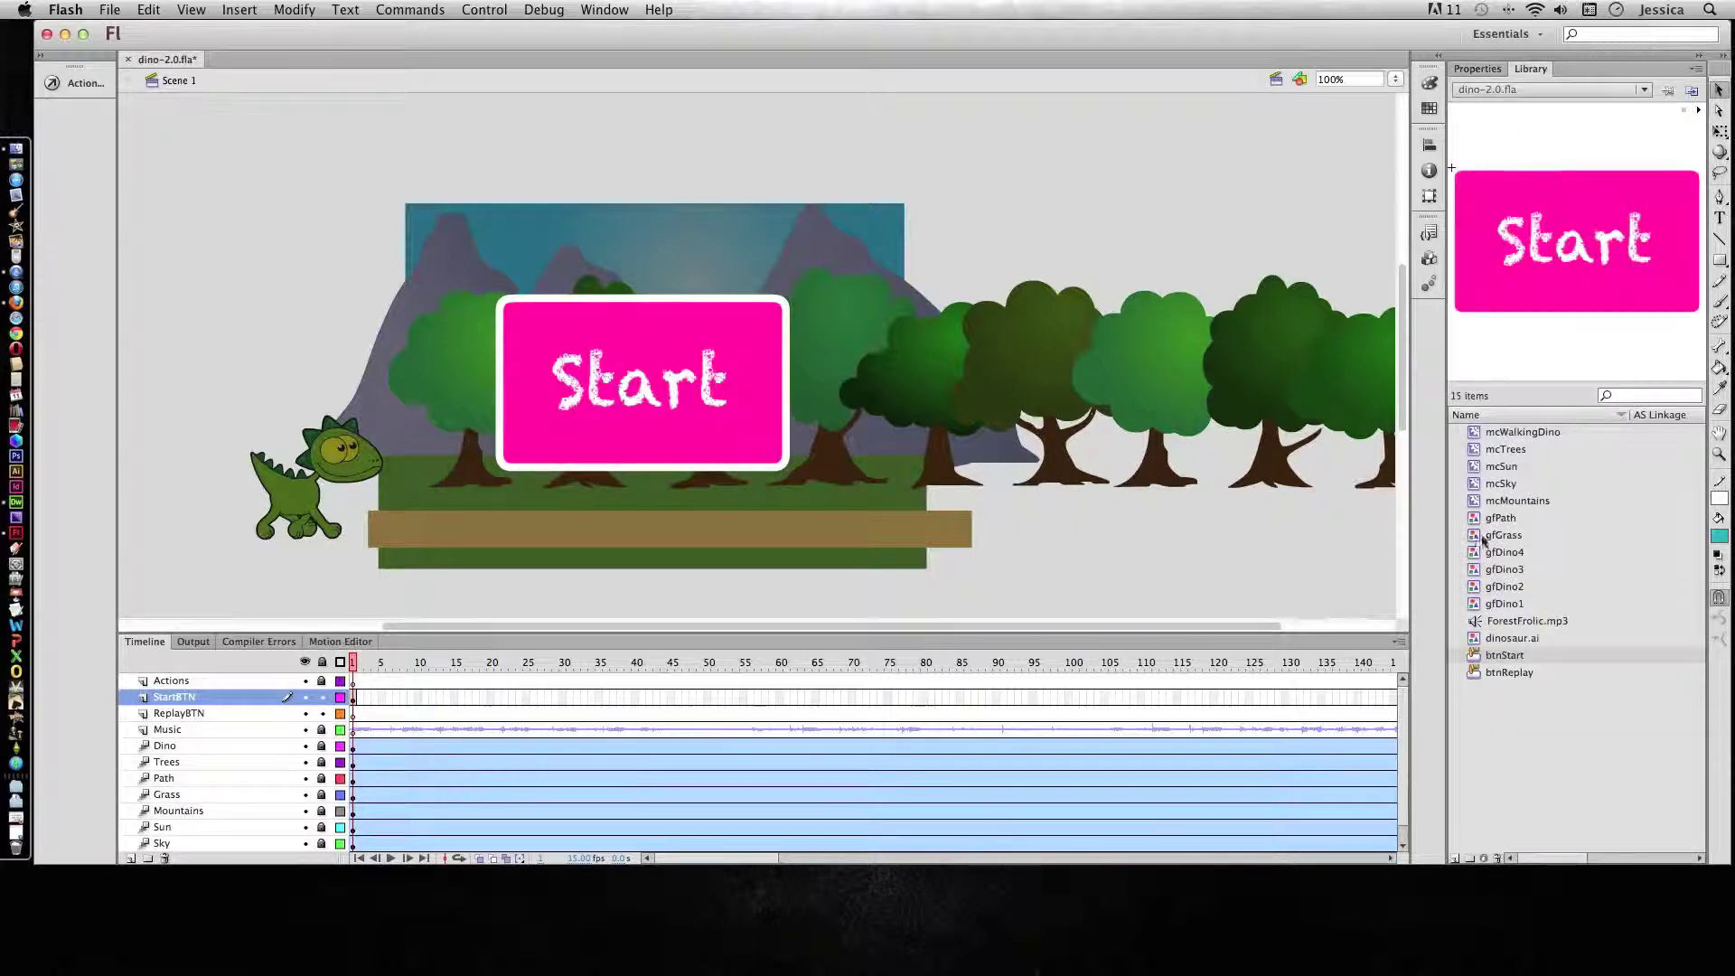
{"action": "right_click", "coordinate": [1483, 491]}
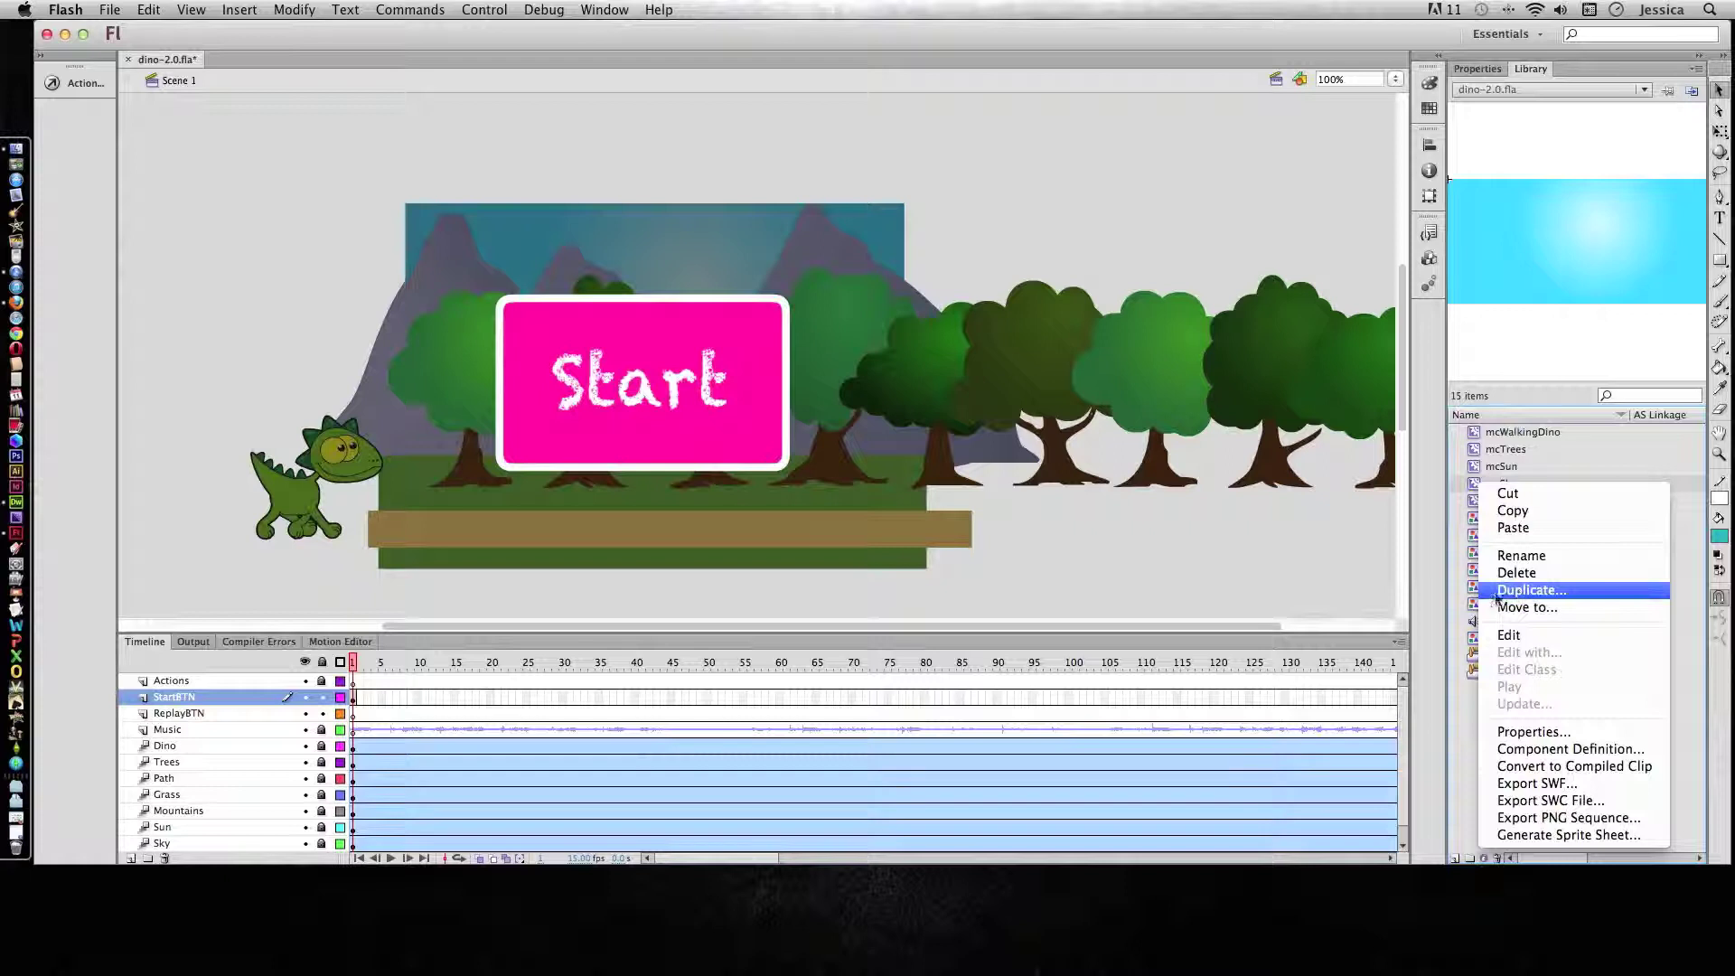
{"action": "left_click", "coordinate": [1474, 574]}
{"action": "right_click", "coordinate": [1474, 575]}
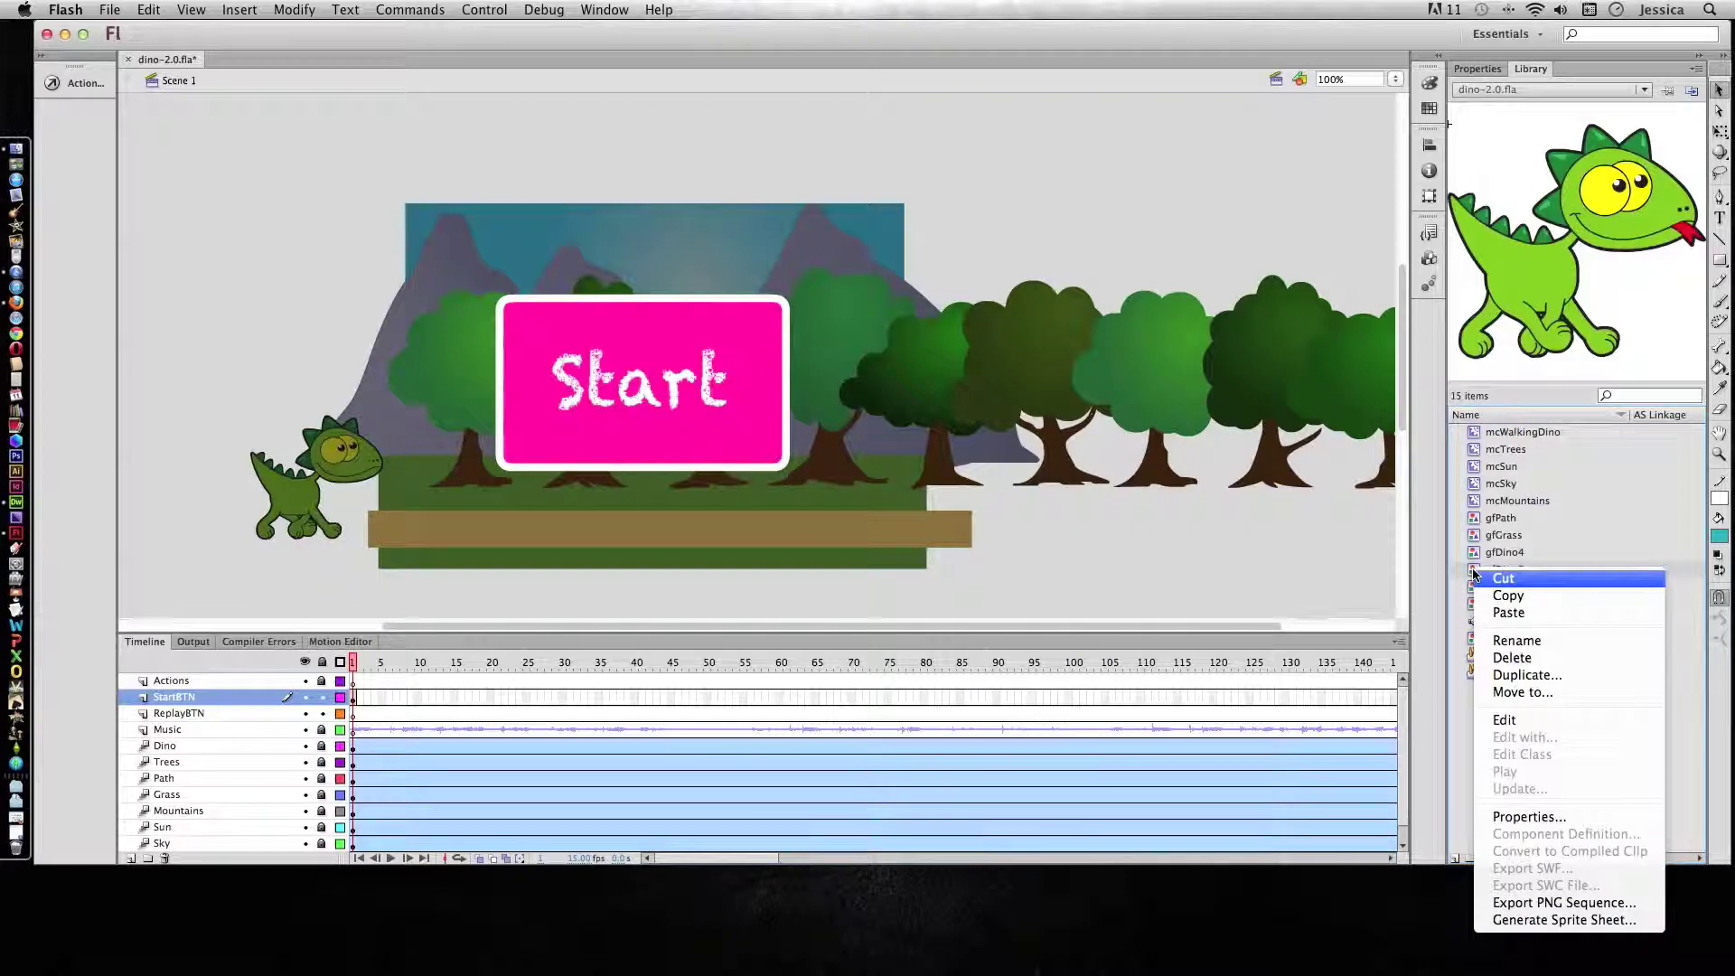